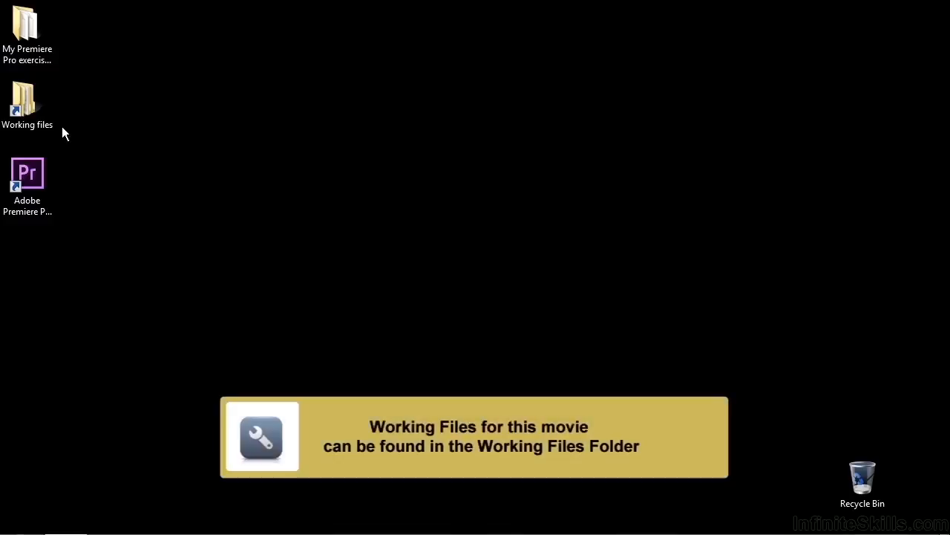
- Open the project 1203-motion effects.prproj from the projects folder inside Working files
double_click(43, 115)
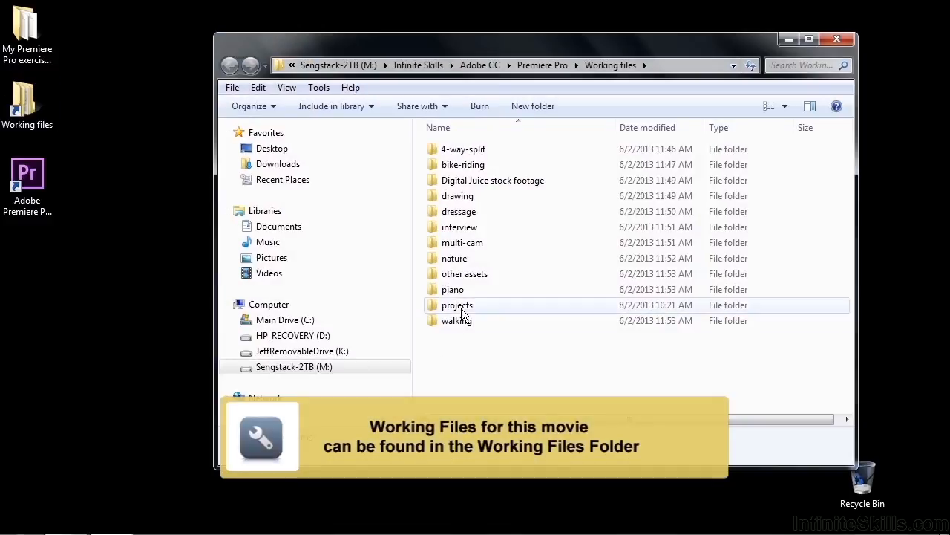
double_click(464, 312)
left_click_drag(847, 151, 849, 255)
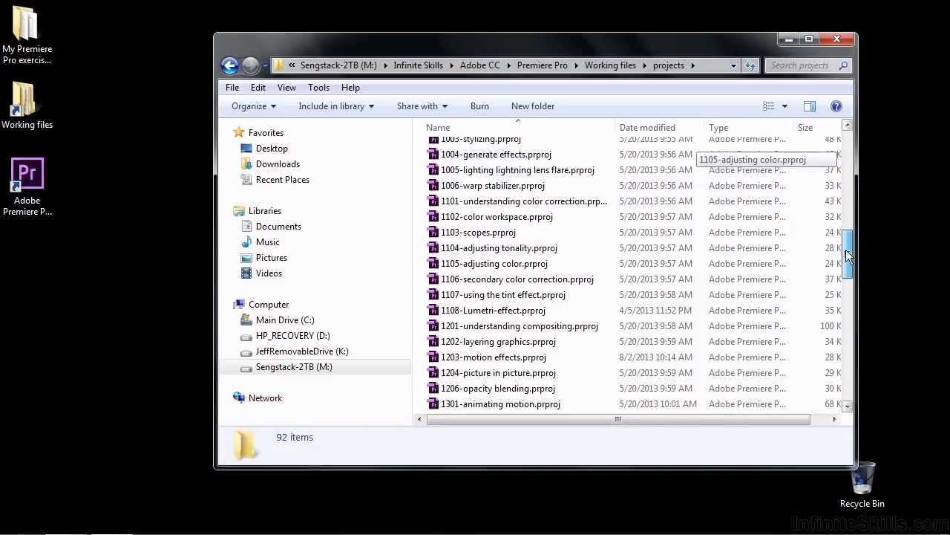
left_click(475, 358)
double_click(475, 358)
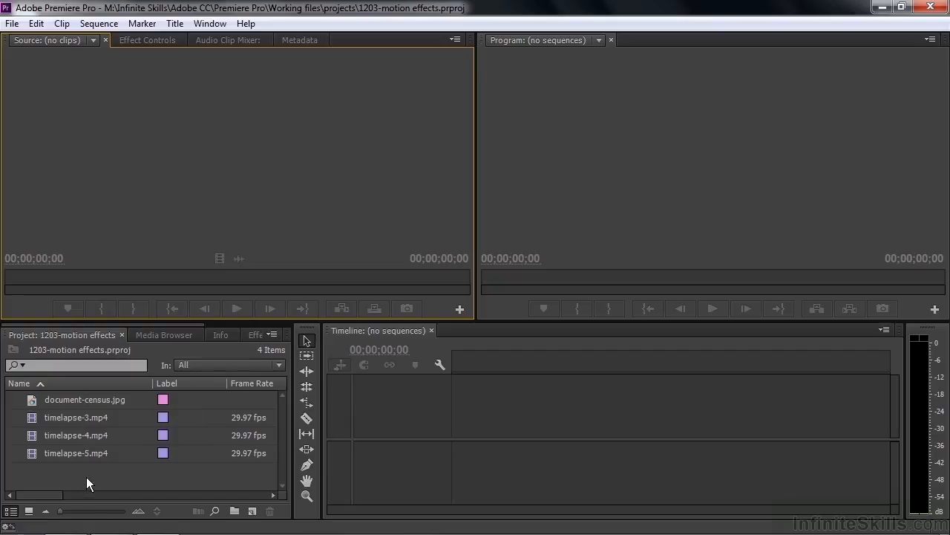
- Create a new sequence from timelapse-3.mp4 and enlarge the video track area of the timeline
left_click(30, 417)
left_click_drag(30, 416, 253, 512)
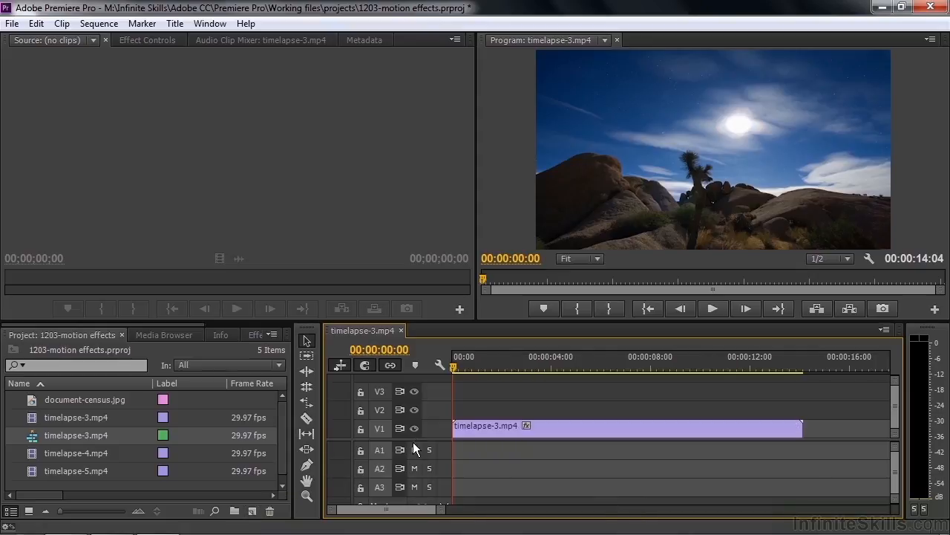
left_click_drag(413, 439, 409, 475)
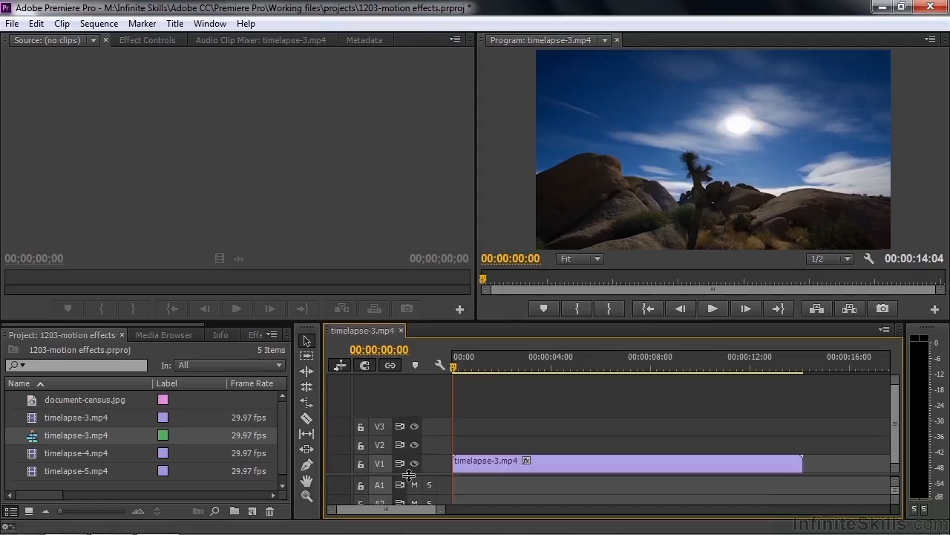
- Stack timelapse-4.mp4 on V2 and timelapse-5.mp4 on V3 at the sequence start, and preview the frame at 00:00:01:13
left_click_drag(33, 452, 444, 450)
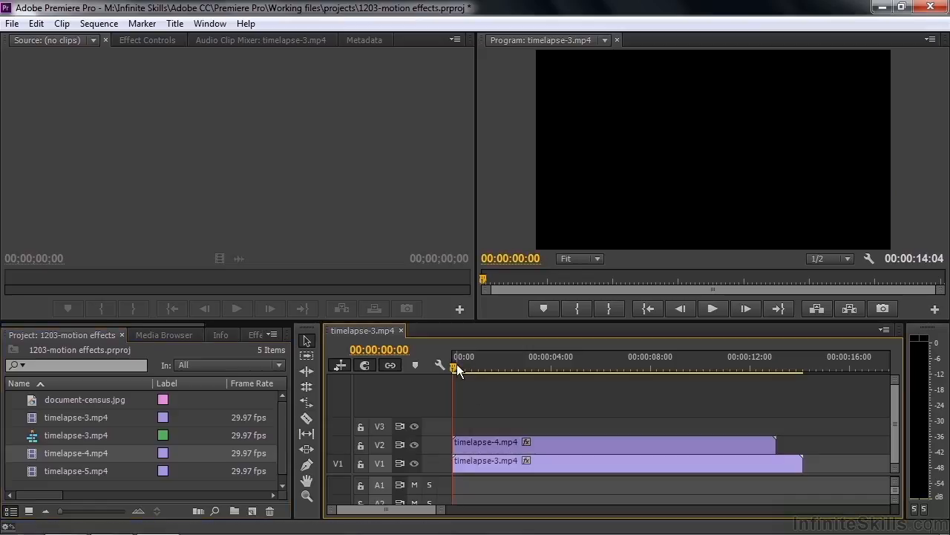
left_click_drag(453, 363, 483, 382)
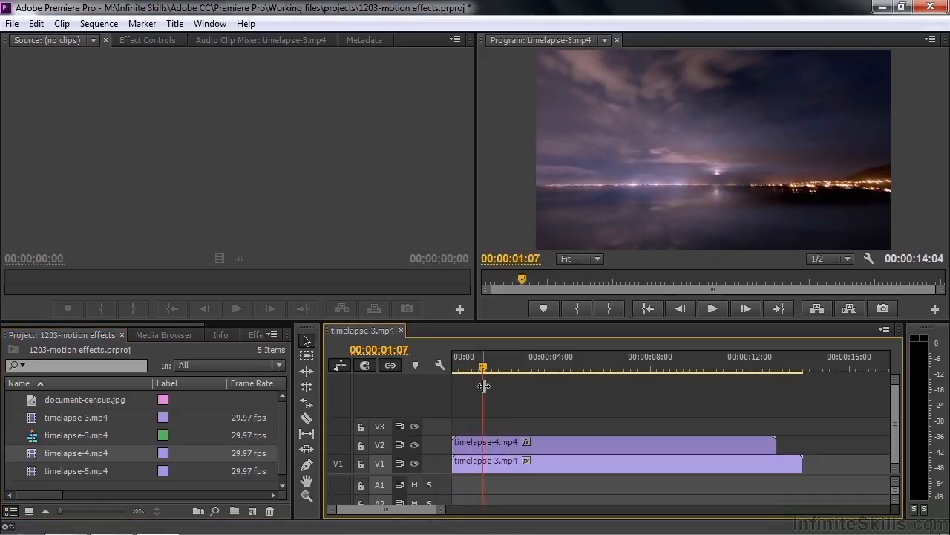
left_click_drag(35, 468, 456, 426)
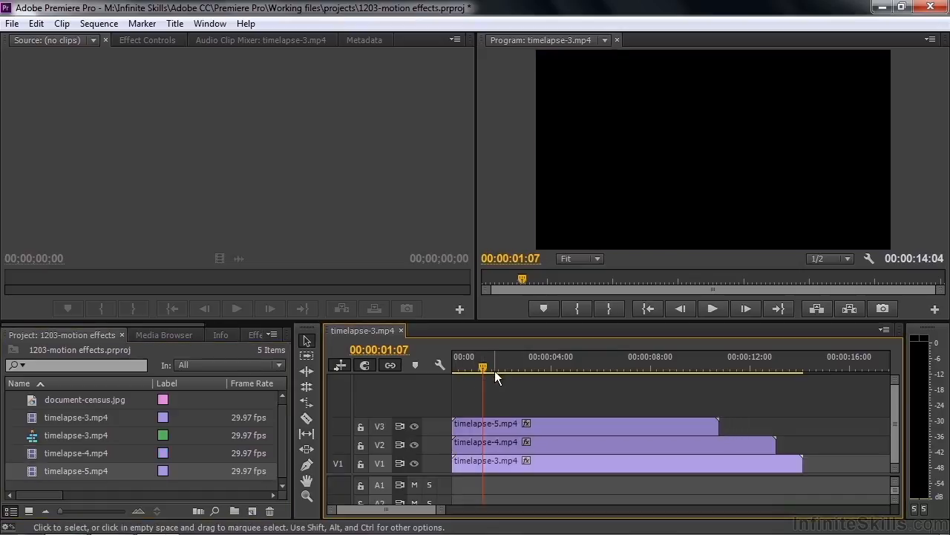
left_click_drag(483, 367, 487, 401)
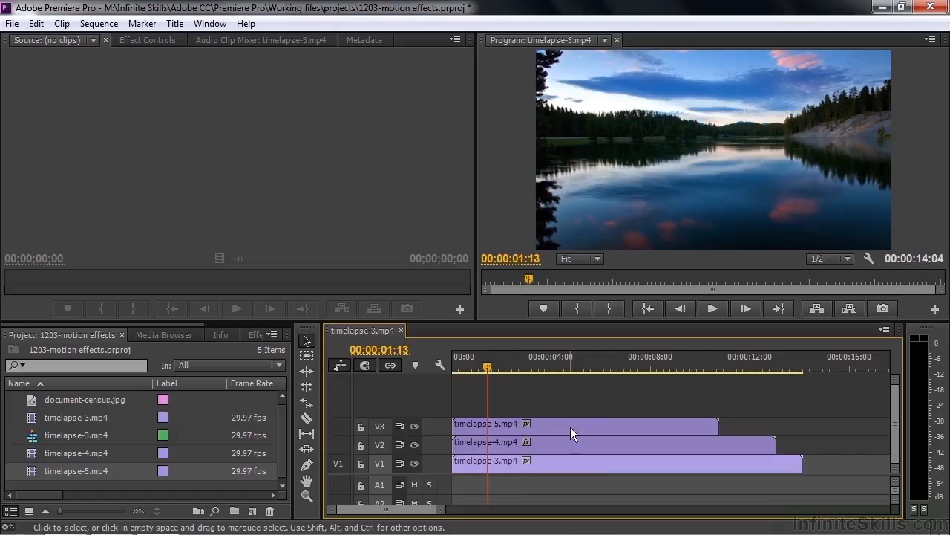
- Select the timelapse-5.mp4 clip on V3 and show its effect settings
left_click(537, 428)
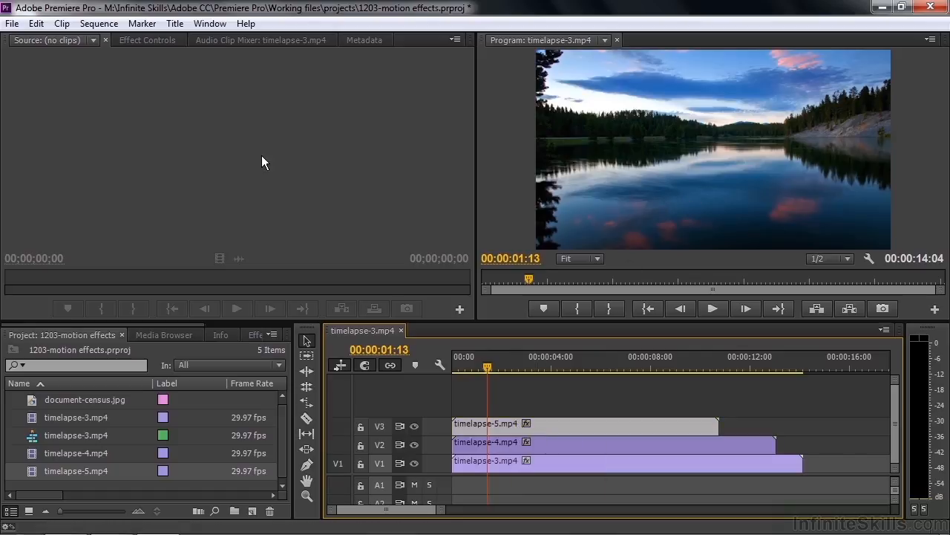
left_click(161, 40)
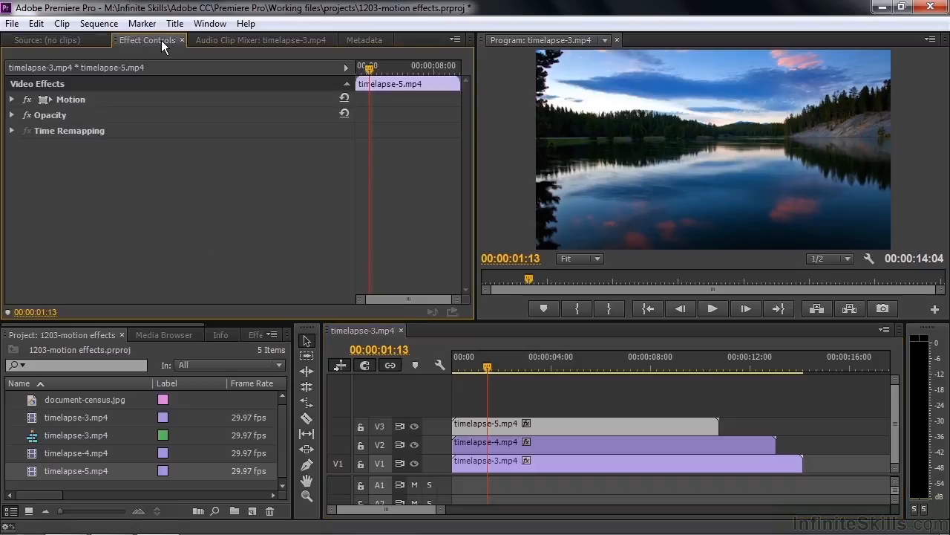
- Try to shift the timelapse-5.mp4 picture leftward in the frame with its Motion effect, and undo the move
left_click(65, 99)
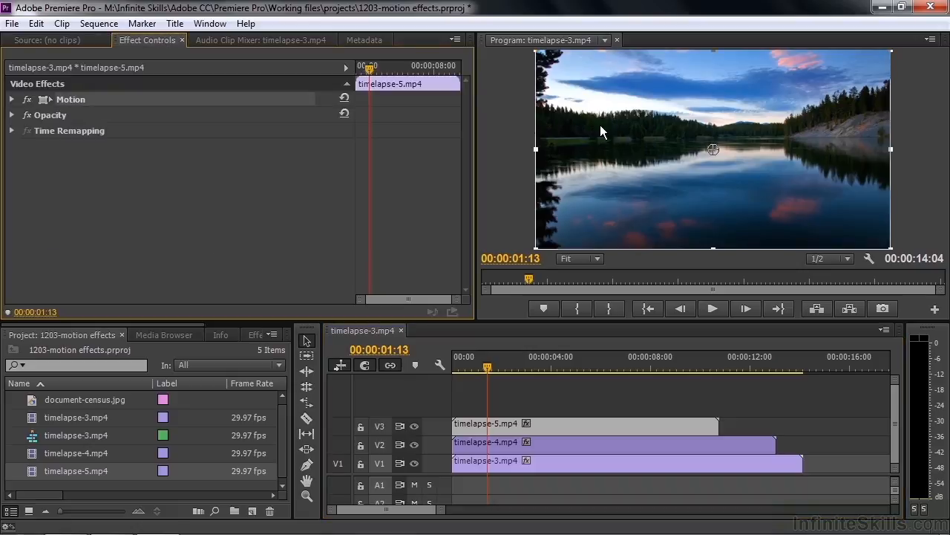
left_click_drag(683, 106, 565, 113)
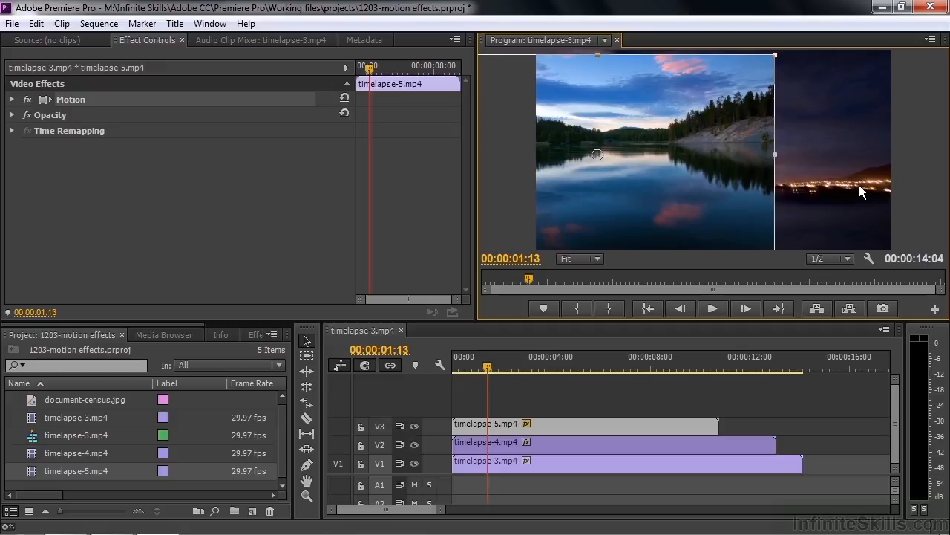
key("ctrl+z")
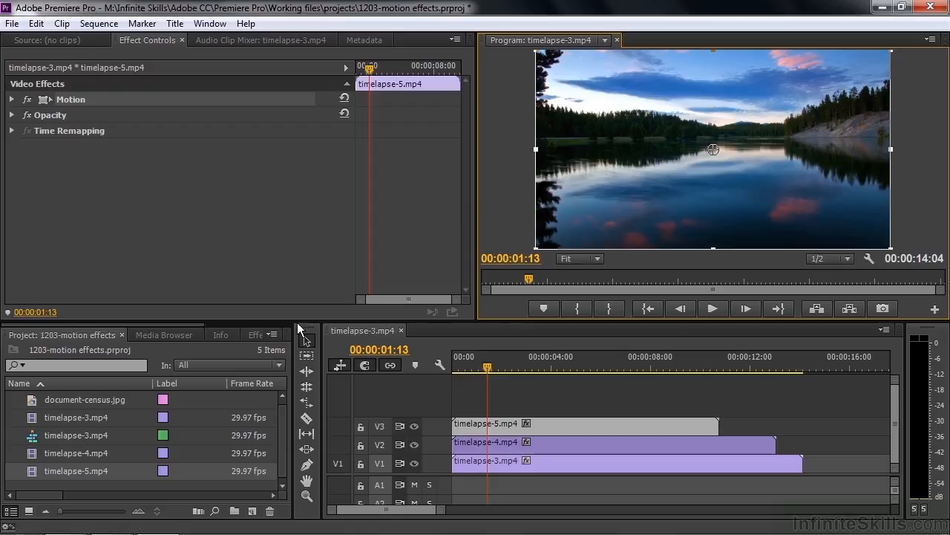
- Apply the Corner Pin effect from the Distort video effects to the timelapse-5.mp4 clip
left_click(255, 334)
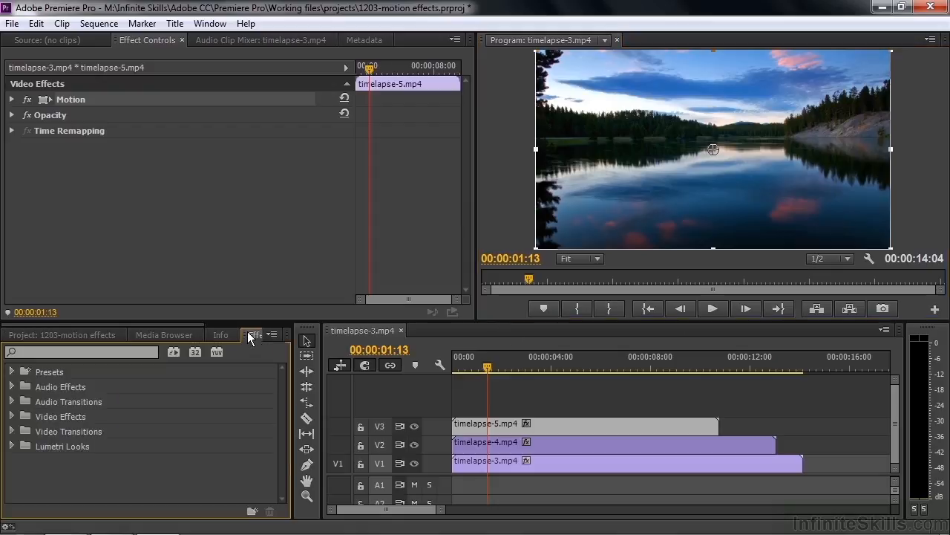
left_click(11, 418)
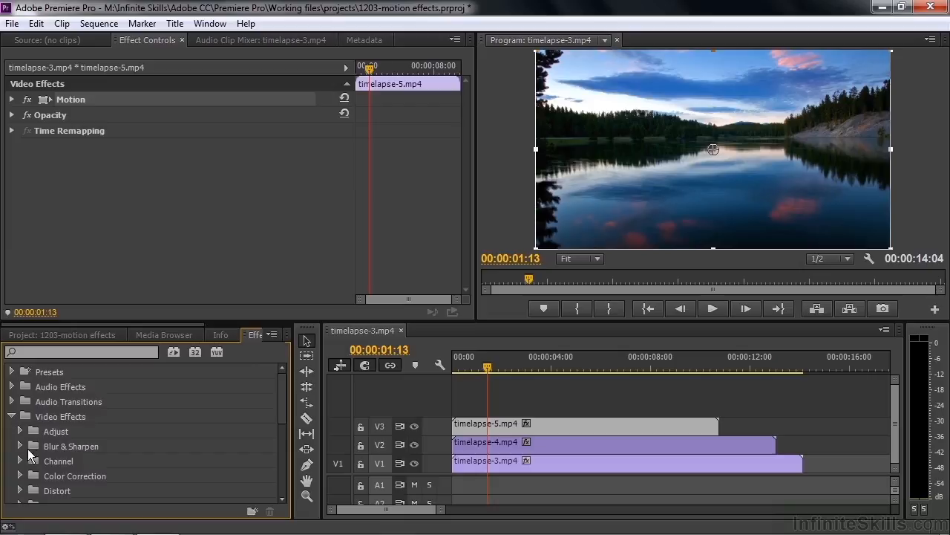
left_click(20, 491)
left_click_drag(281, 384, 280, 412)
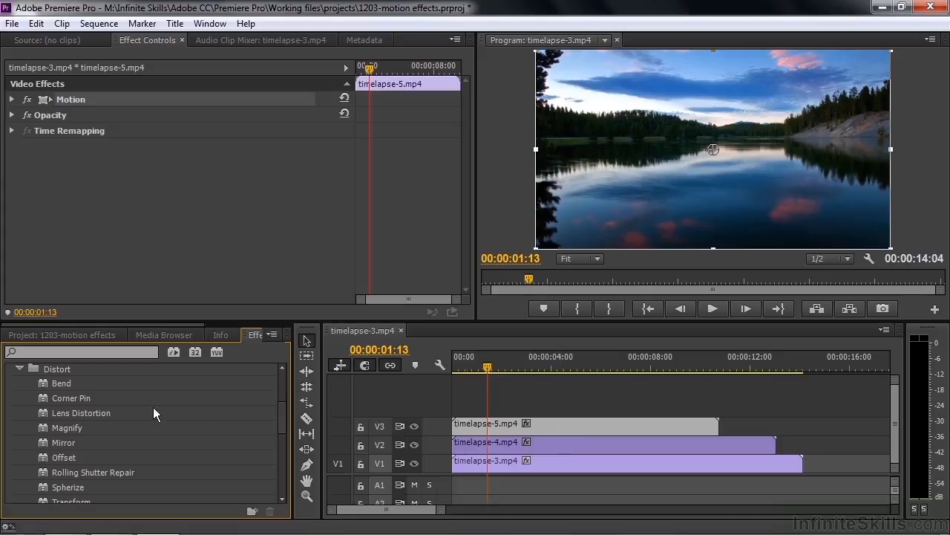
double_click(38, 394)
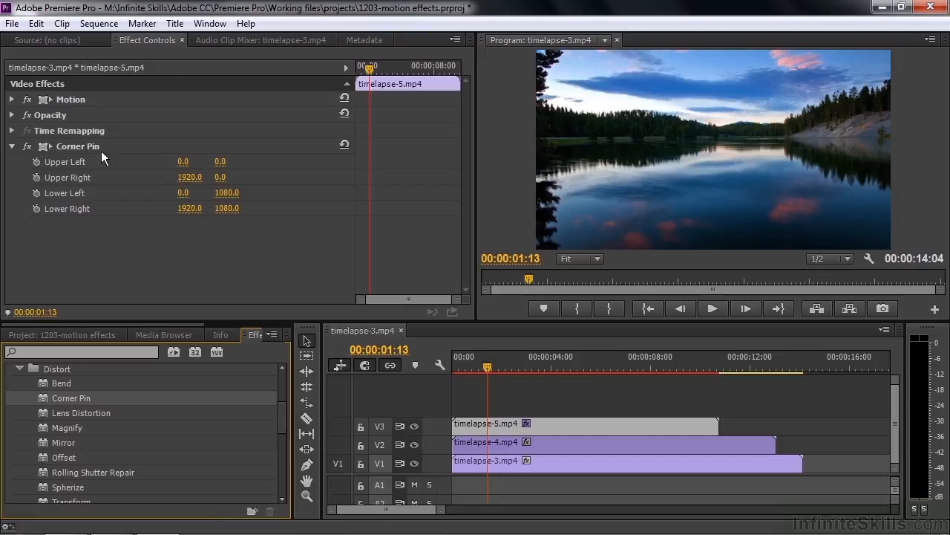
- Pull the right corners of timelapse-5.mp4 inward with Corner Pin, Upper Right to about 803, 237 and Lower Right to about 815, 731
left_click(71, 146)
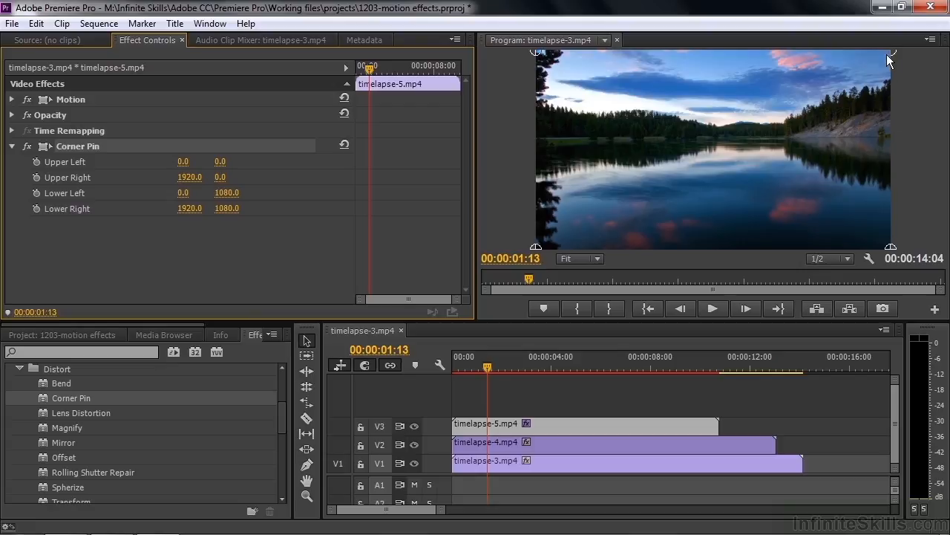
left_click_drag(891, 51, 672, 96)
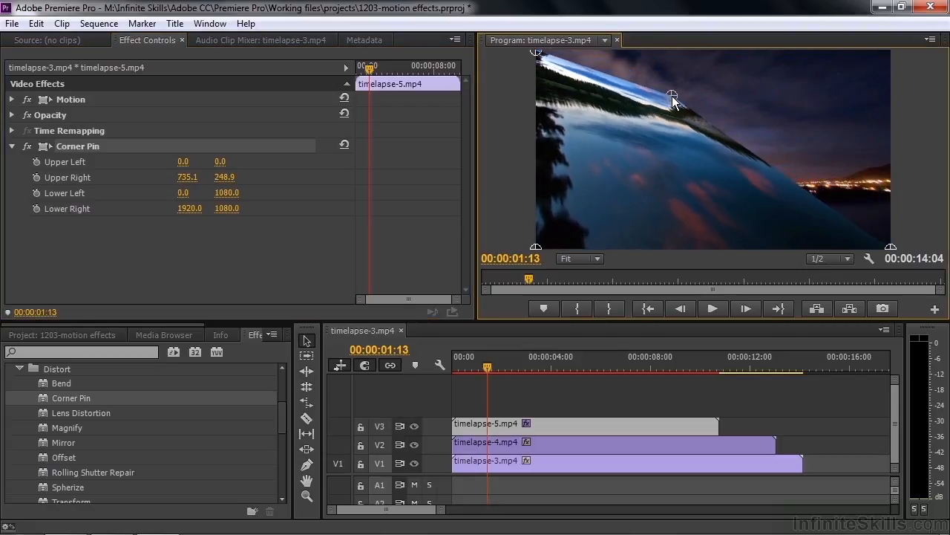
left_click_drag(891, 247, 673, 186)
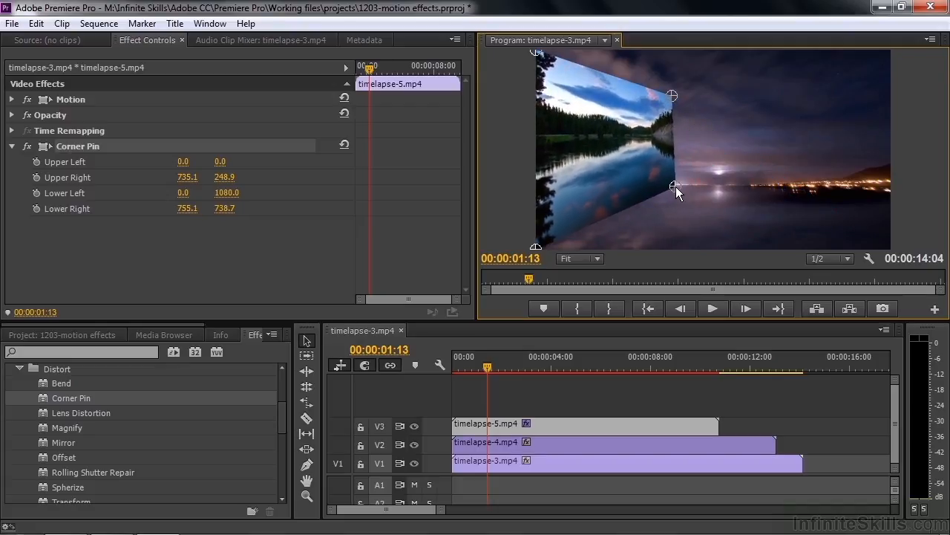
left_click_drag(672, 98, 685, 94)
left_click_drag(676, 186, 687, 185)
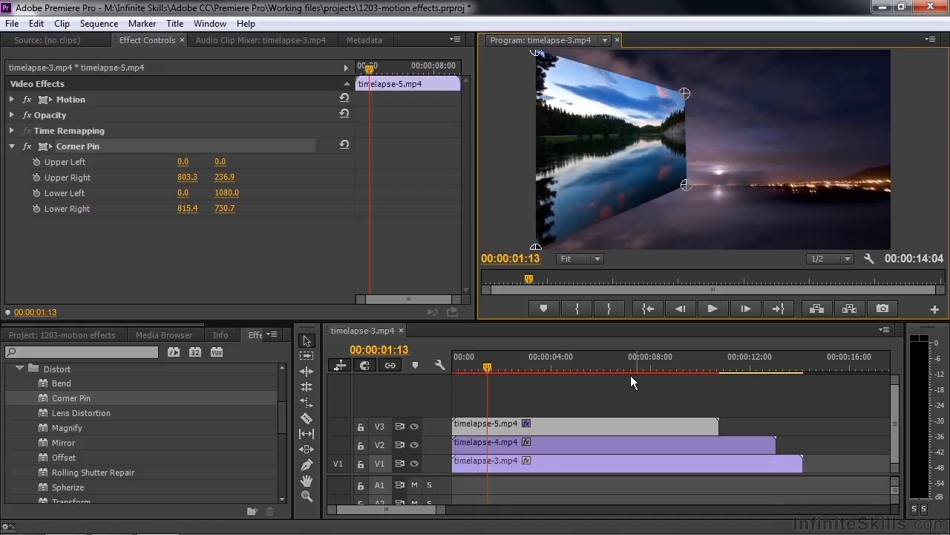
- Start keyframing Corner Pin's Upper Right and Lower Right on timelapse-5.mp4 at 00:00:03:06
left_click_drag(479, 366, 532, 370)
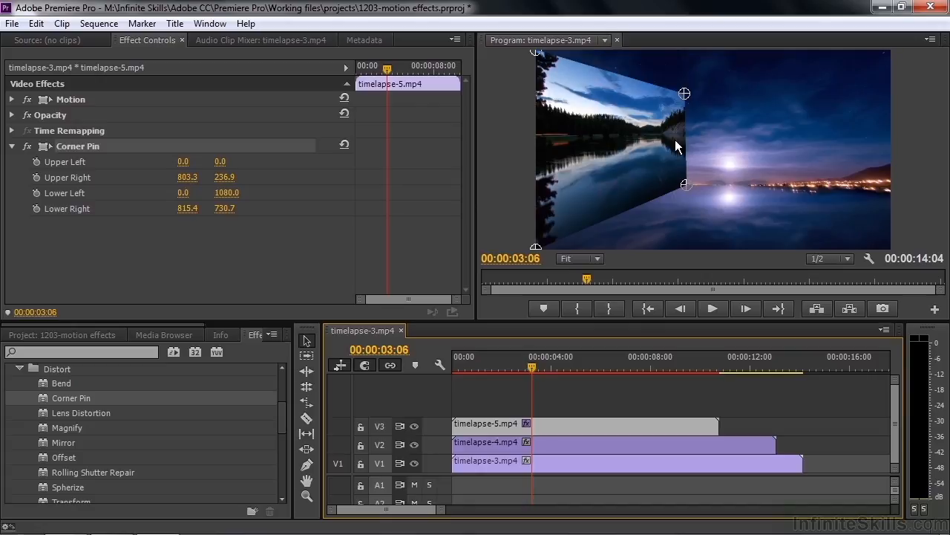
left_click(36, 178)
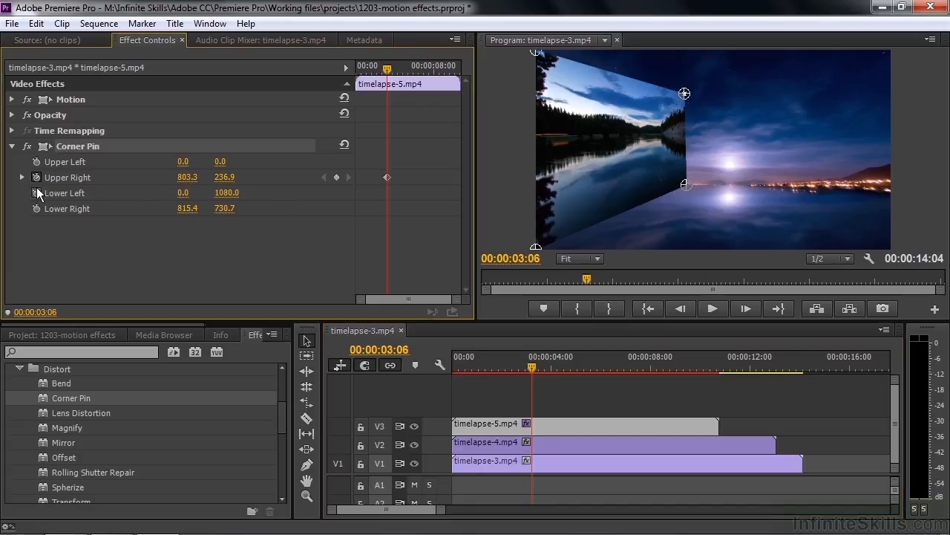
left_click(35, 208)
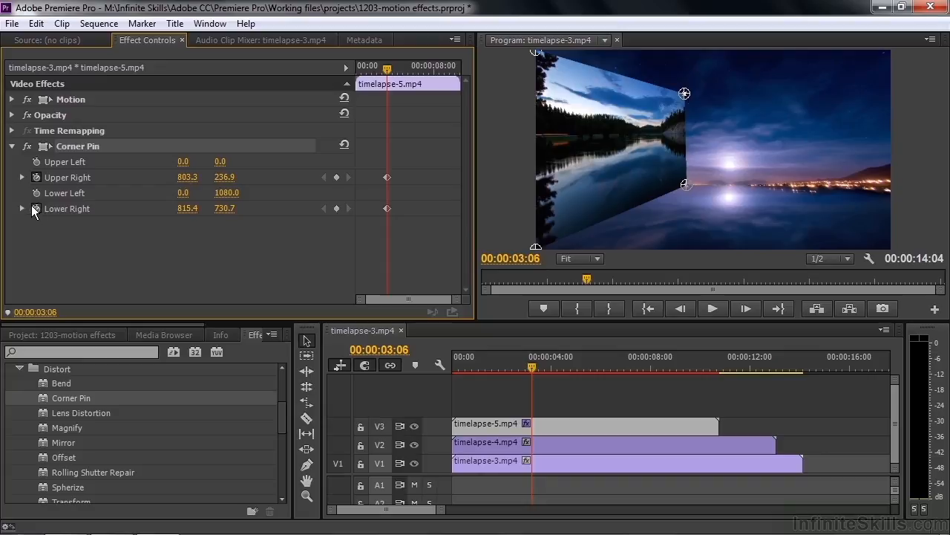
- Reset Corner Pin at 00:00:00:00 to keyframe the full-frame start of timelapse-5.mp4, and play back the animation
left_click_drag(388, 70, 341, 78)
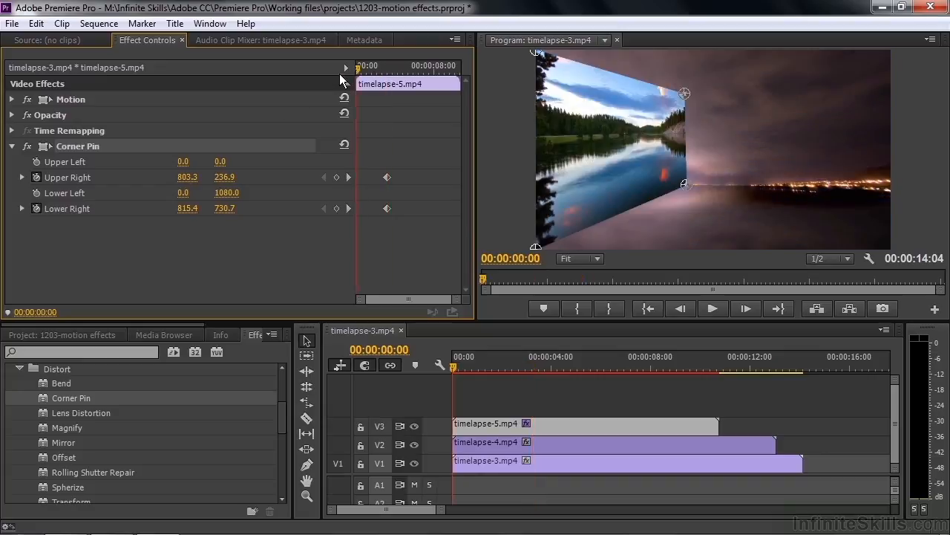
left_click(344, 144)
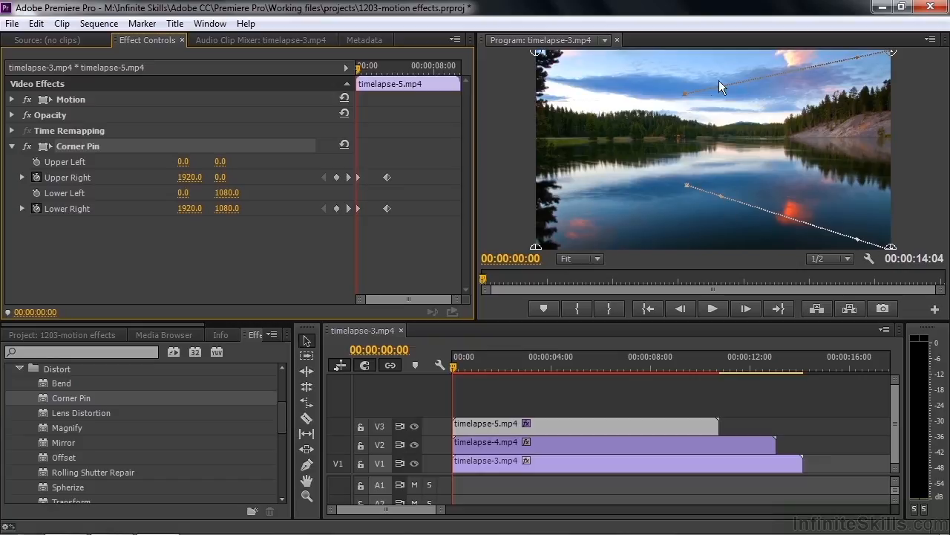
key("space")
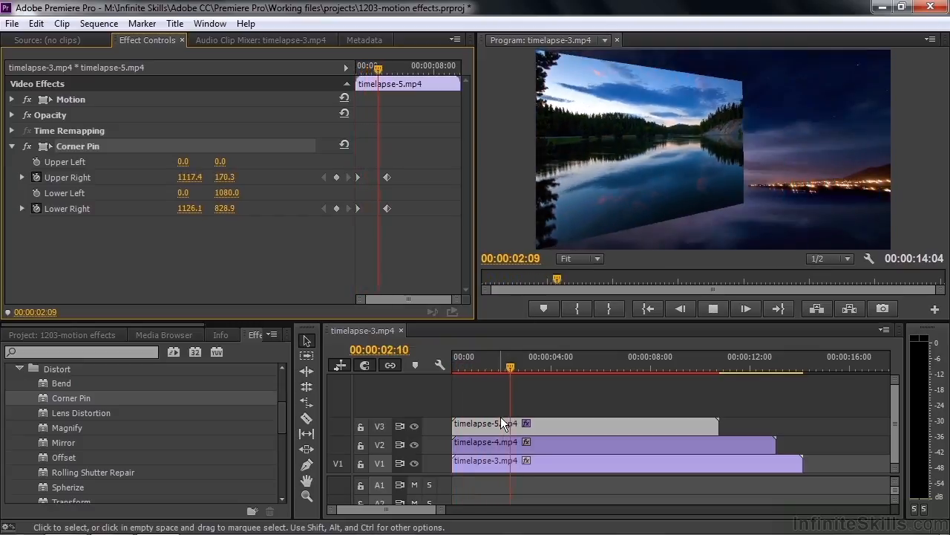
key("space")
- Move the playhead to 00:00:03:10 and apply Corner Pin to the timelapse-4.mp4 clip on V2
left_click(539, 364)
mouse_move(539, 364)
left_mouse_down()
mouse_move(493, 367)
mouse_move(537, 369)
left_mouse_up()
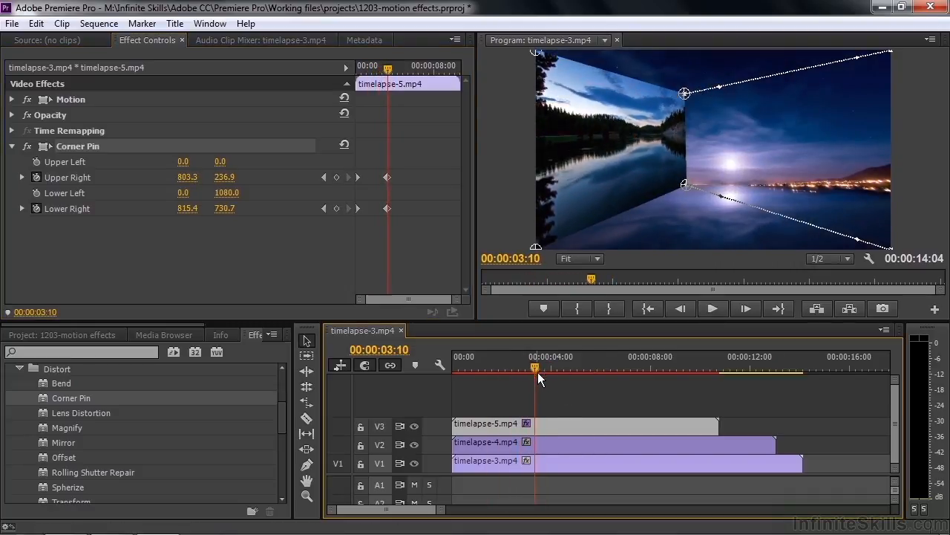
left_click(541, 444)
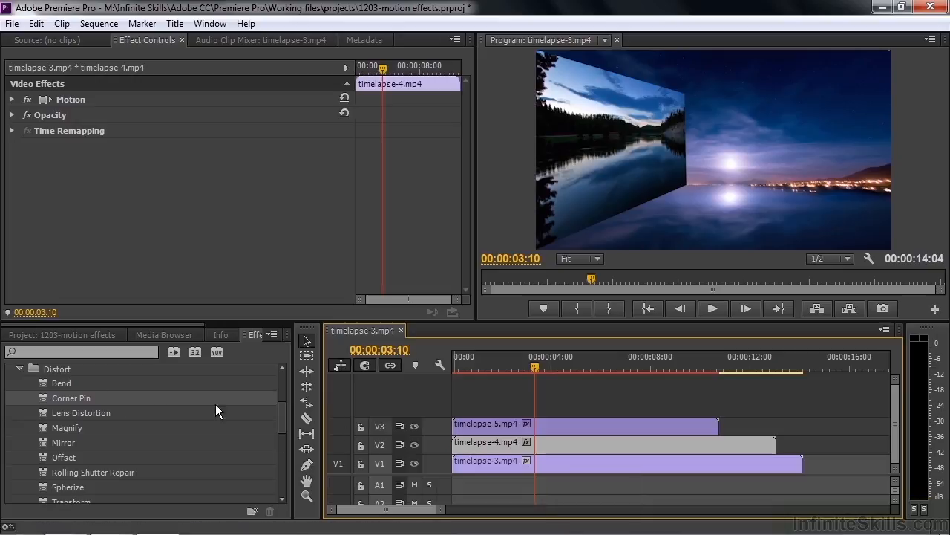
double_click(46, 399)
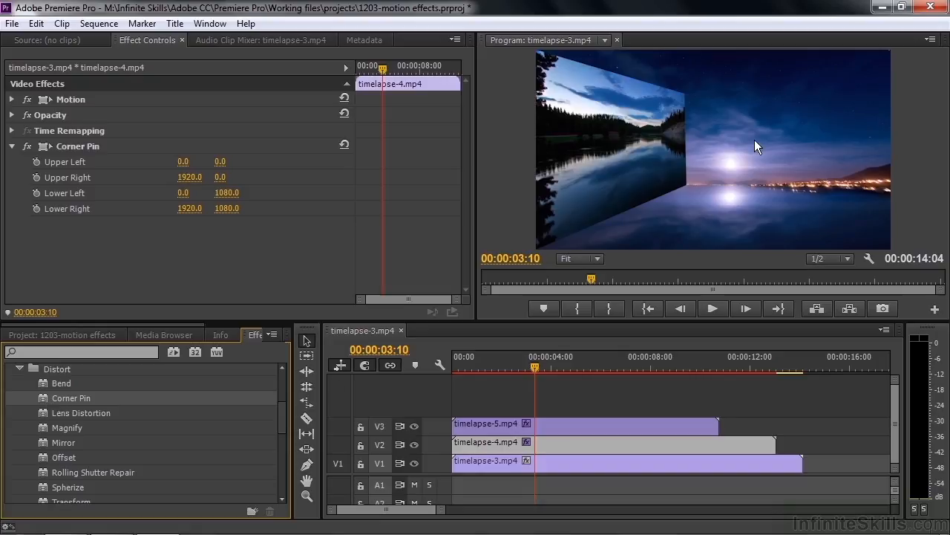
- Pull the left corners of timelapse-4.mp4 inward with Corner Pin, Upper Left to about 880, 257 and Lower Left to about 888, 723
left_click(46, 146)
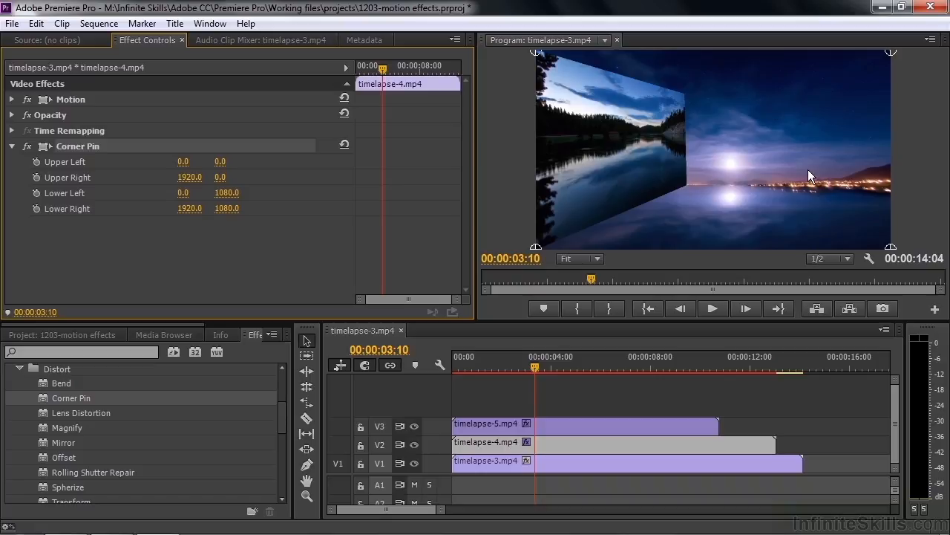
left_click_drag(537, 54, 698, 97)
left_click_drag(540, 252, 700, 184)
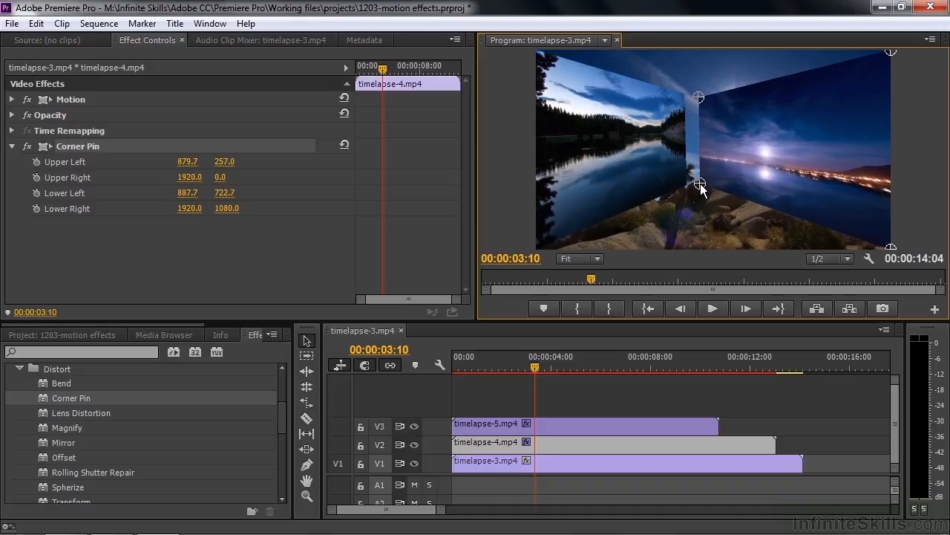
- Start keyframing Corner Pin's Upper Left and Lower Left on timelapse-4.mp4 at 00:00:05:10
mouse_move(537, 363)
left_mouse_down()
mouse_move(526, 362)
mouse_move(534, 359)
left_mouse_up()
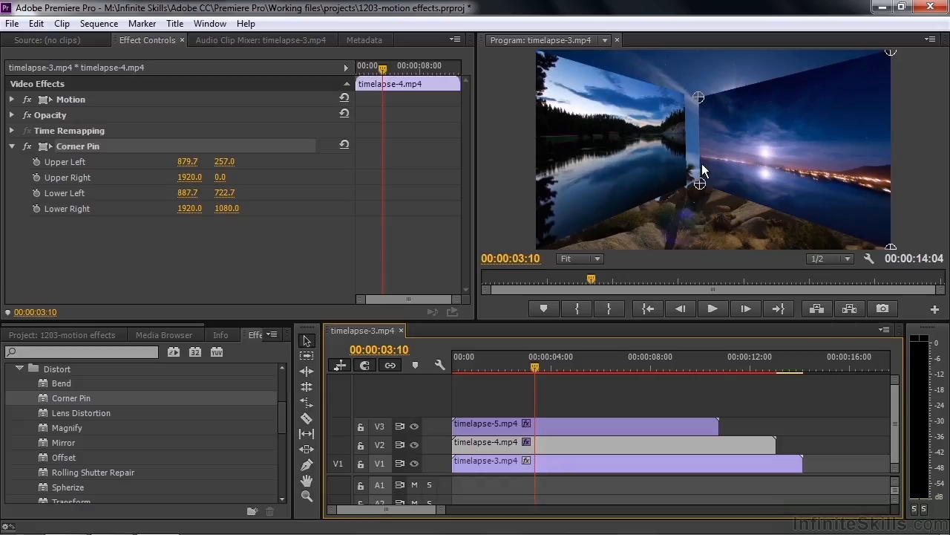
left_click_drag(533, 366, 579, 367)
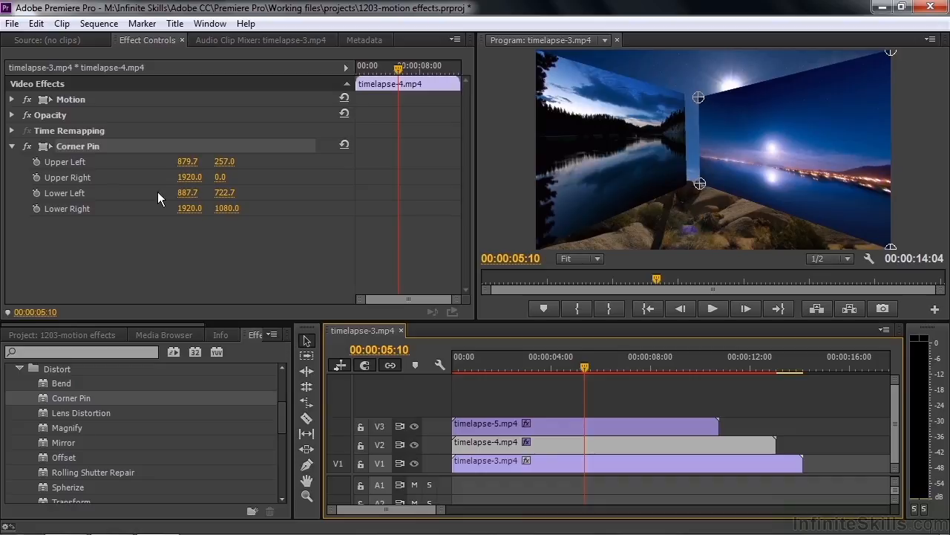
left_click(35, 161)
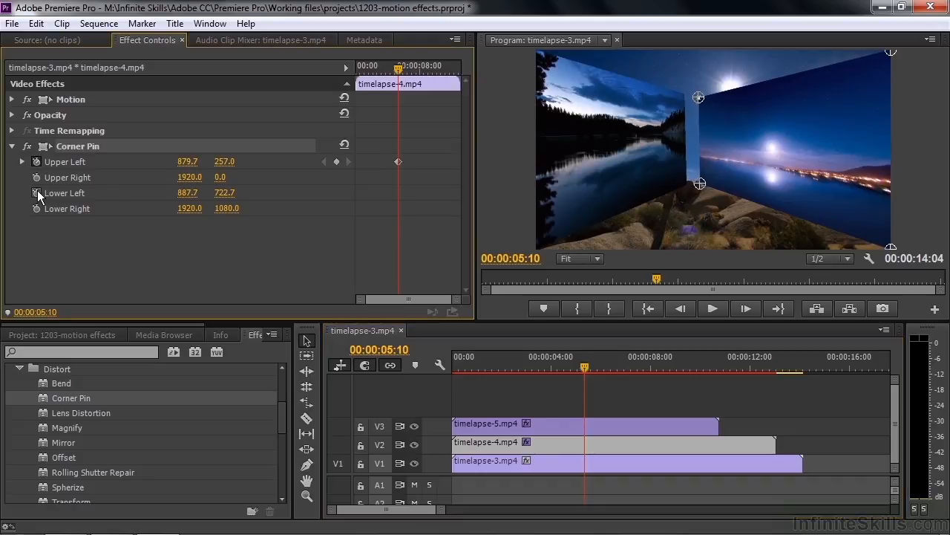
left_click(37, 193)
- Reset Corner Pin at 00:00:03:12 to keyframe the full-frame start of timelapse-4.mp4, and play back the sequence from its beginning
left_click(581, 366)
left_click_drag(581, 366, 536, 360)
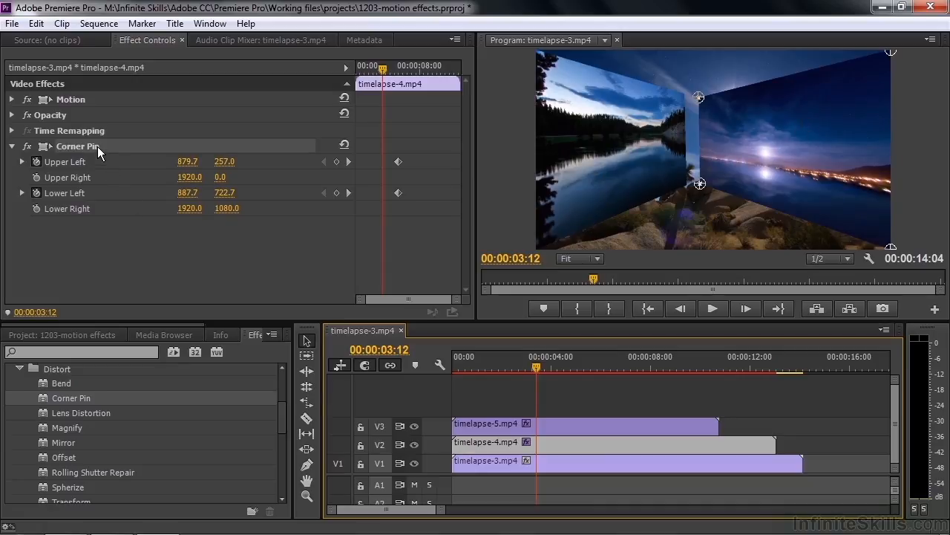
left_click(344, 144)
left_click_drag(539, 365, 447, 369)
key("space")
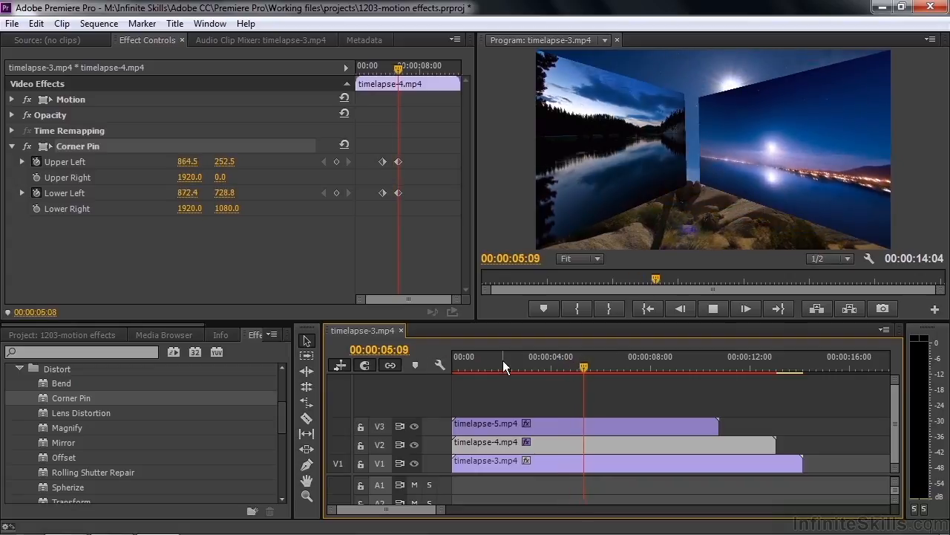
key("space")
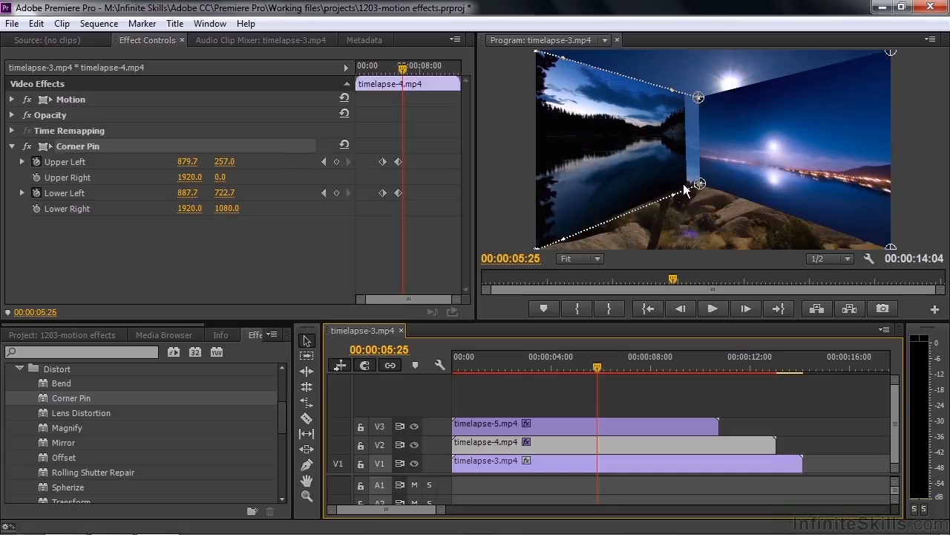
- Copy timelapse-4.mp4's last Corner Pin keyframes to 00:00:05:25, and at 00:00:07:03 move Upper Left to about 2016, 88 and Lower Left to about 2000, 960
left_click_drag(417, 205, 392, 149)
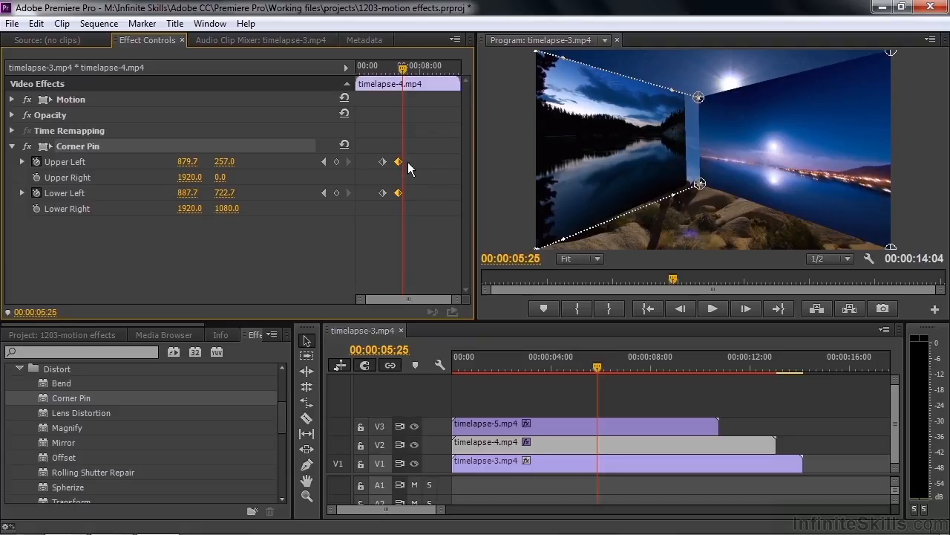
left_click_drag(412, 174, 417, 173)
left_click_drag(406, 72, 414, 72)
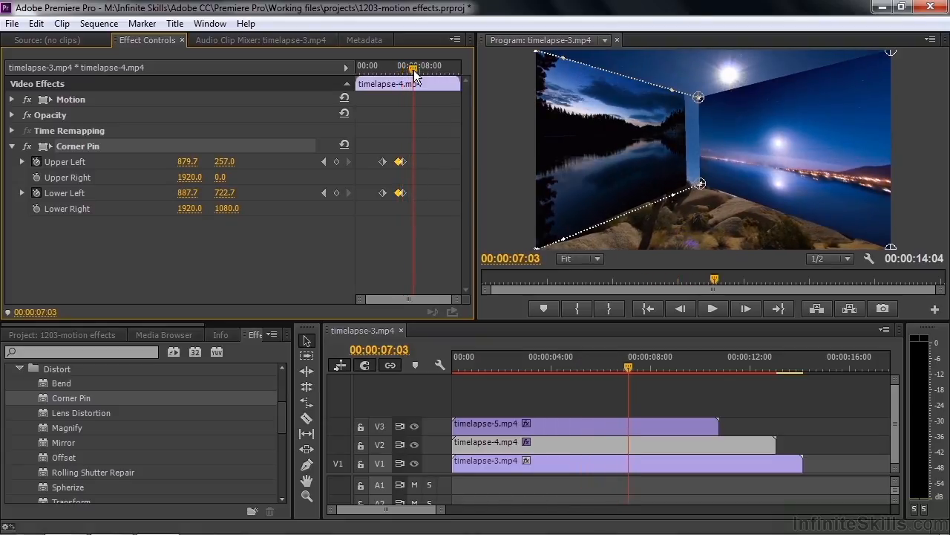
left_click(654, 444)
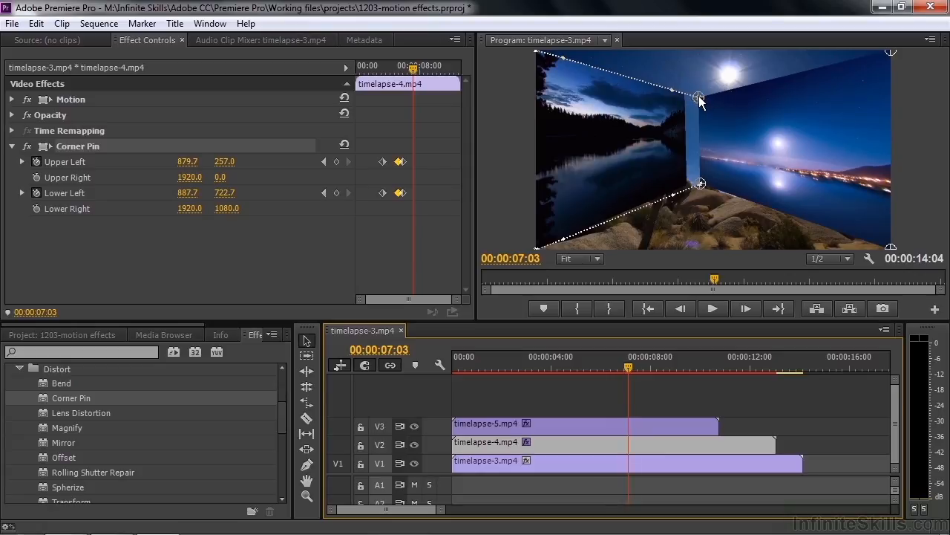
left_click_drag(699, 96, 908, 67)
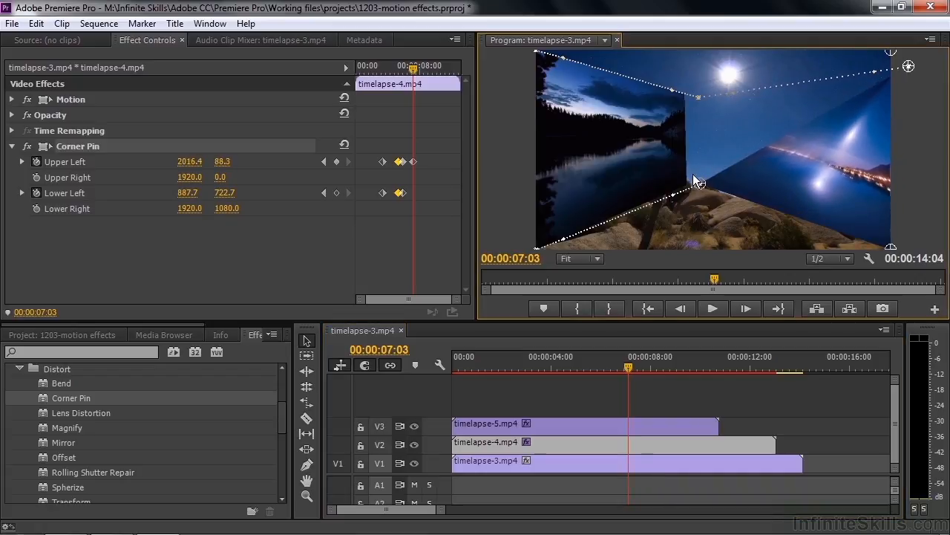
left_click_drag(701, 180, 909, 231)
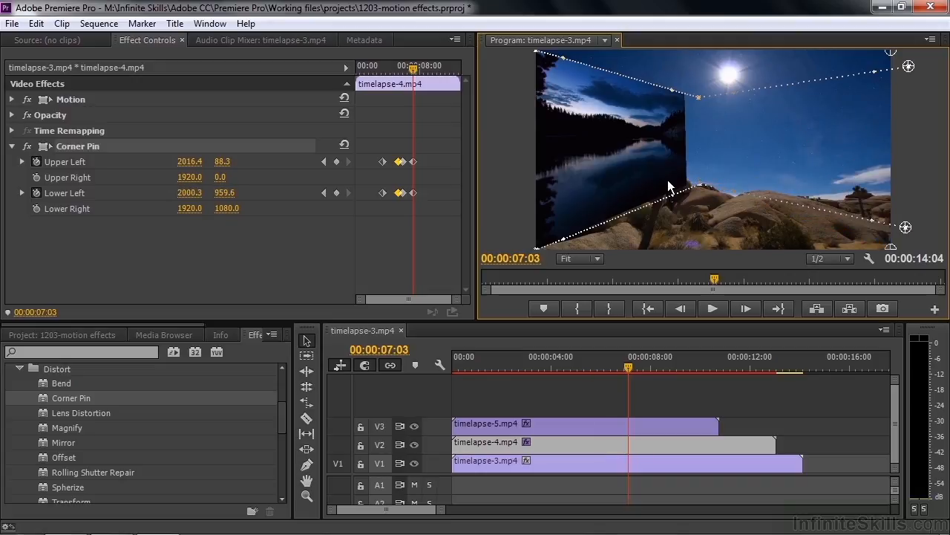
- Play back the Corner Pin animation of timelapse-4.mp4 through its closing keyframes at 00:00:07:03
left_click(620, 369)
left_click_drag(608, 368, 539, 368)
key("space")
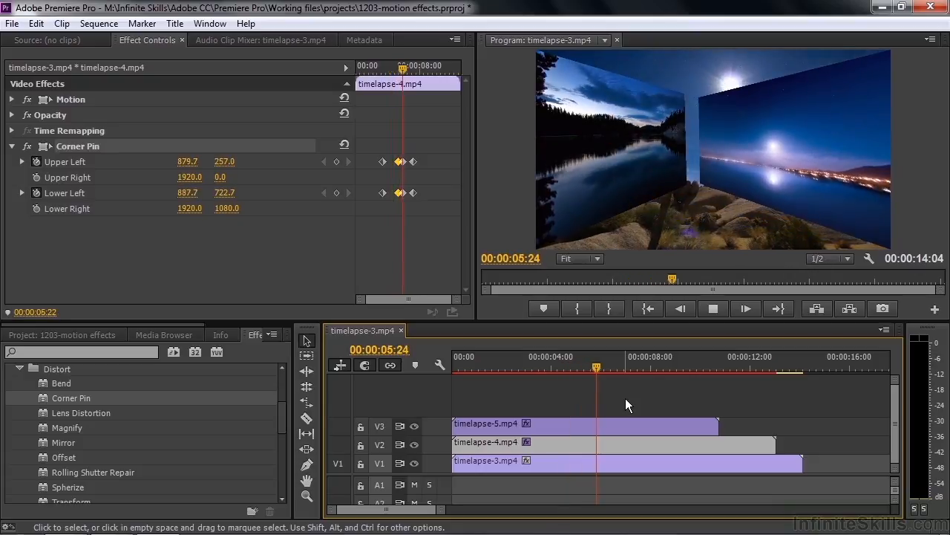
key("space")
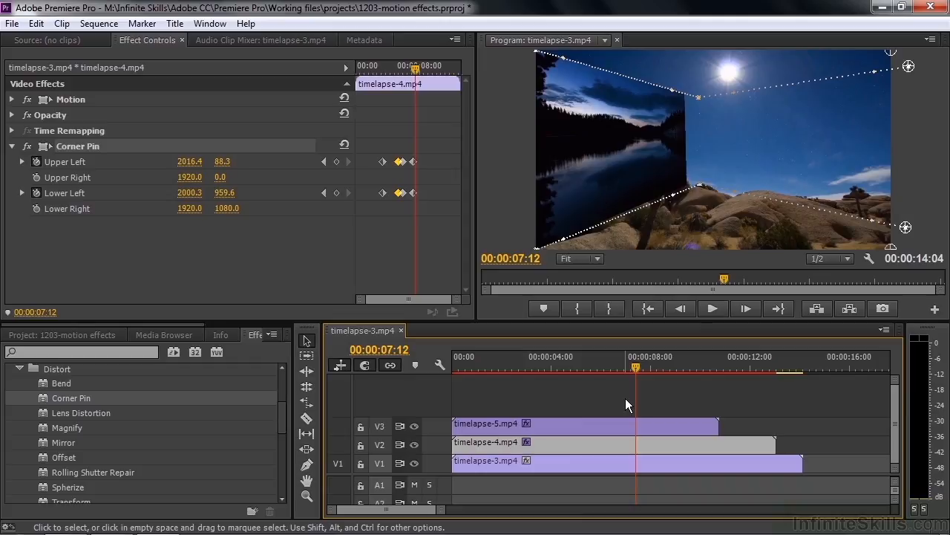
- Delete the Corner Pin effect from both timelapse-4.mp4 and timelapse-5.mp4
left_click(83, 146)
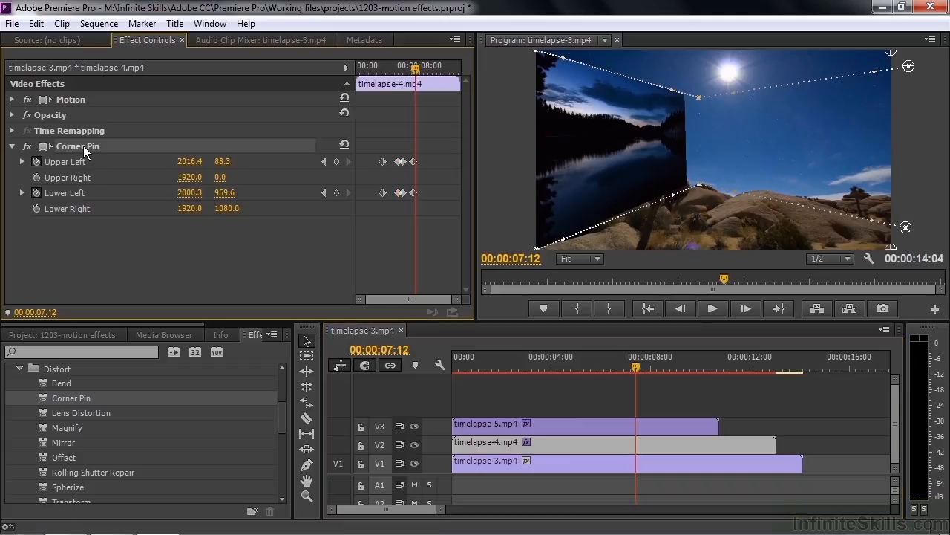
key("Delete")
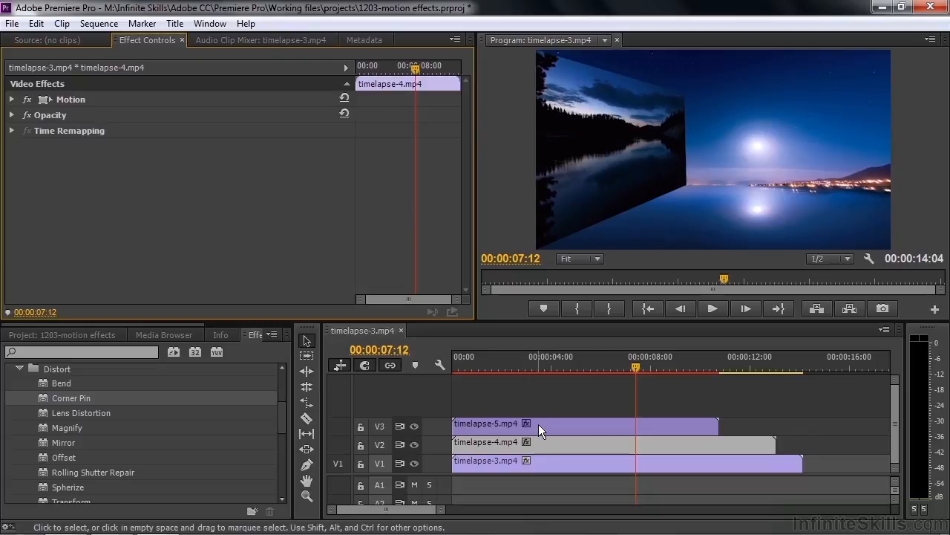
left_click(537, 420)
left_click(77, 147)
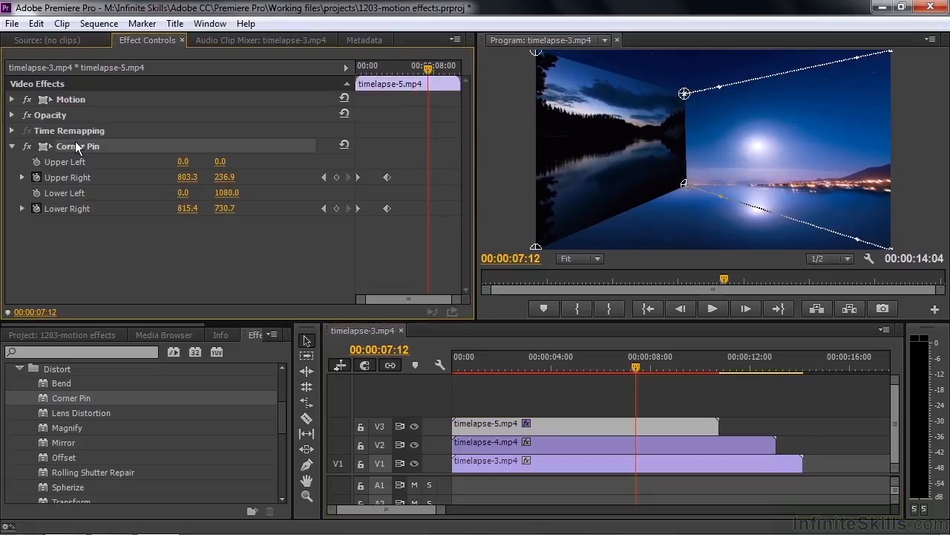
key("Delete")
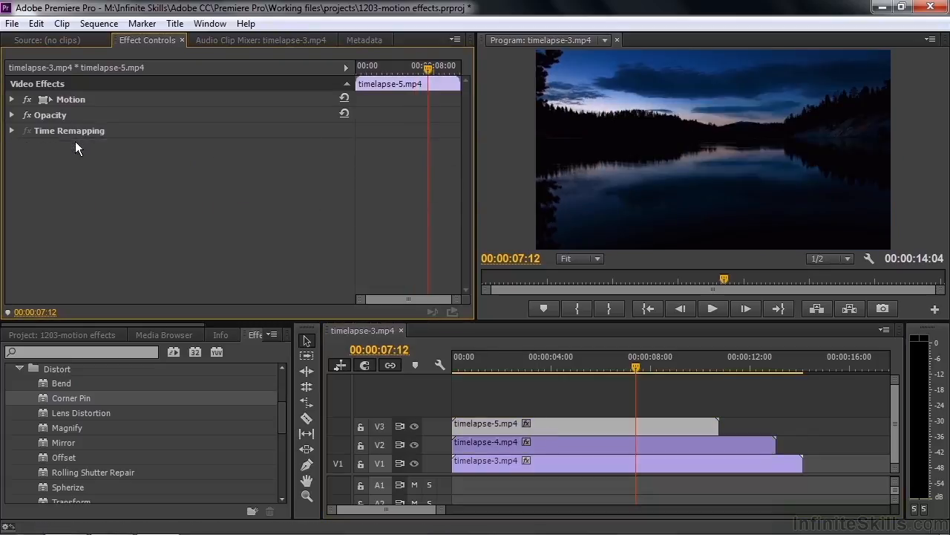
- Move the playhead to 00:00:01:26 and apply the Basic 3D perspective effect to timelapse-5.mp4
left_click_drag(637, 364, 499, 360)
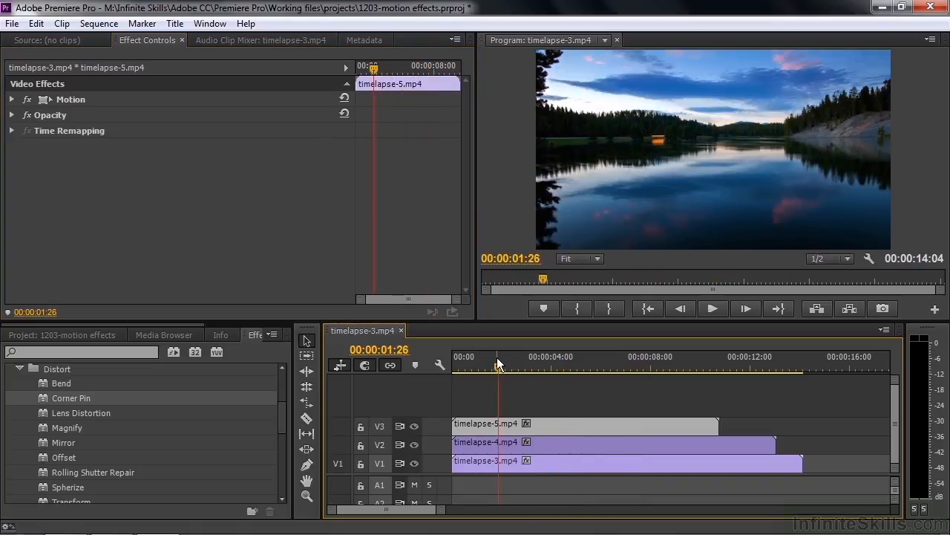
left_click_drag(286, 413, 283, 423)
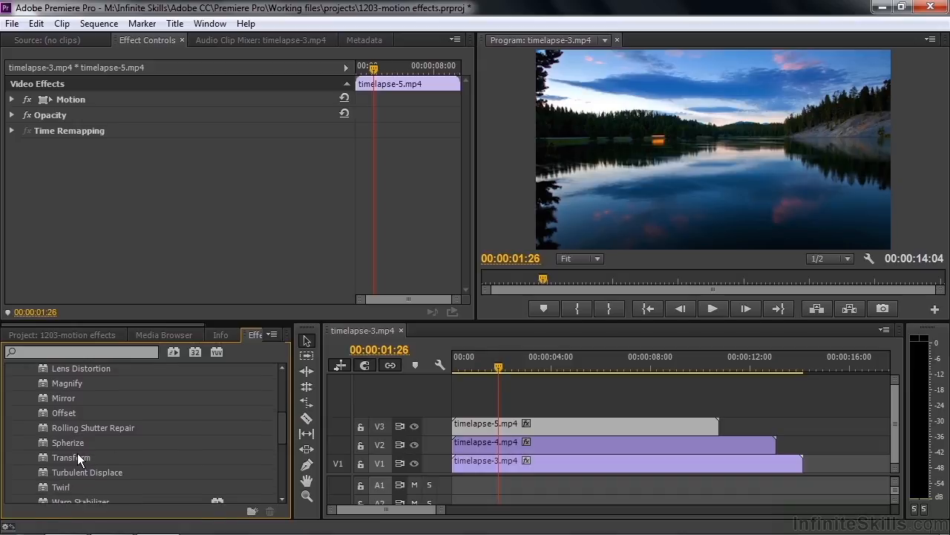
left_click_drag(282, 421, 278, 461)
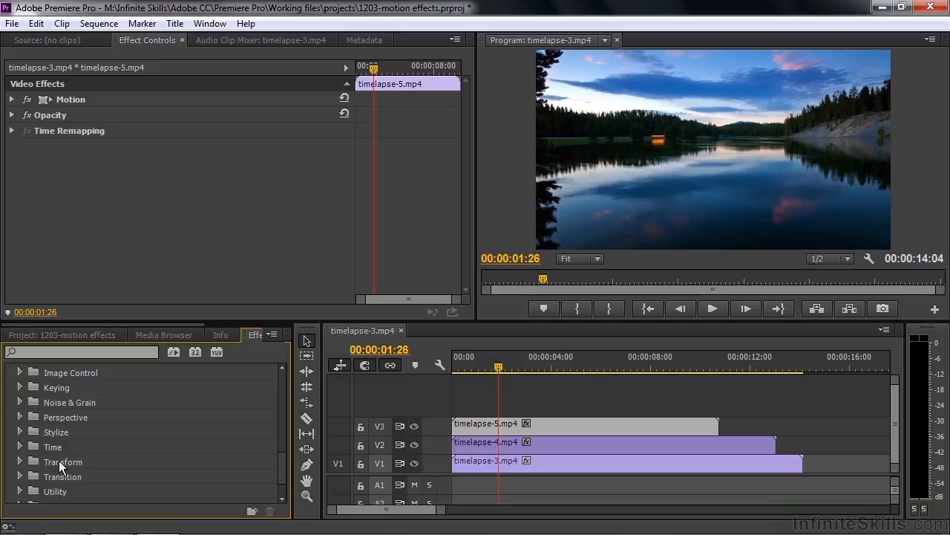
left_click(18, 415)
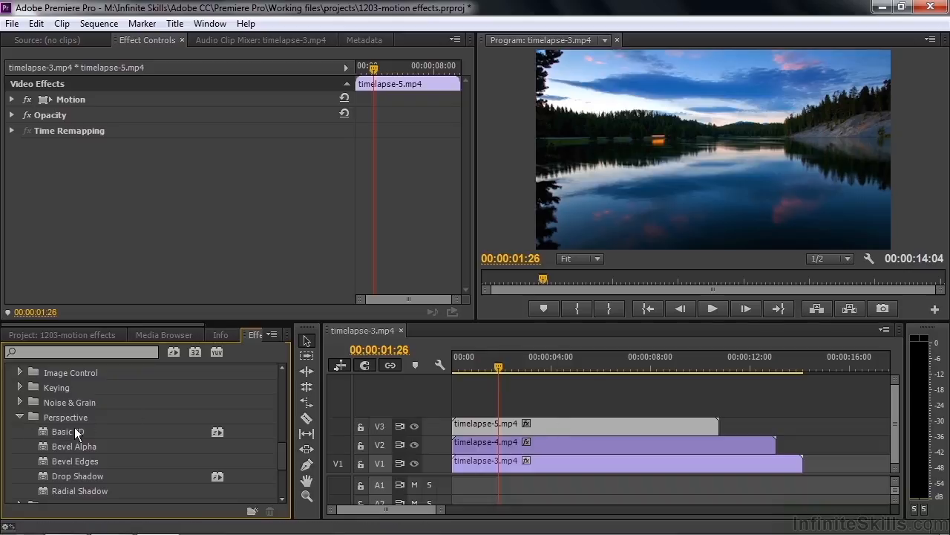
double_click(41, 432)
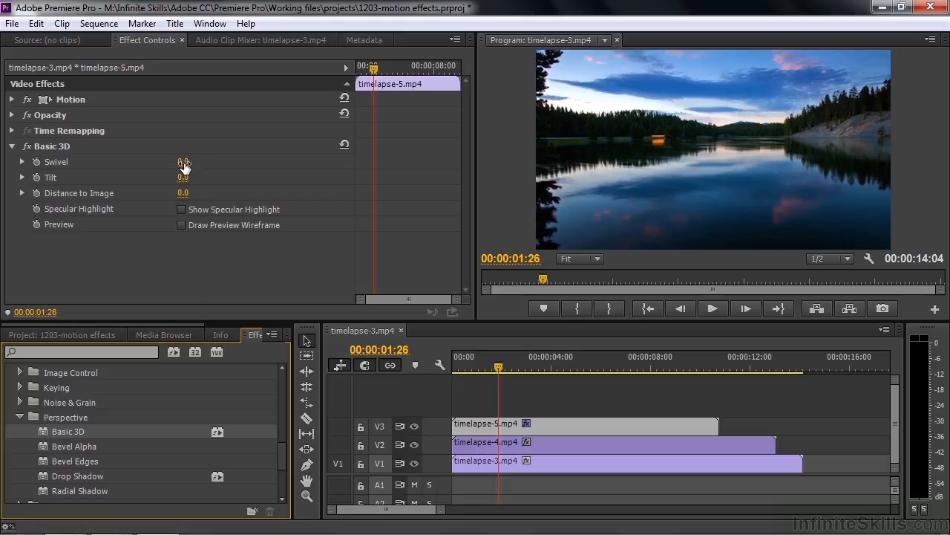
- Try Basic 3D with a Swivel of 39° and a Tilt of -5°, and reset the effect
mouse_move(184, 165)
left_mouse_down()
mouse_move(213, 165)
mouse_move(182, 180)
left_mouse_up()
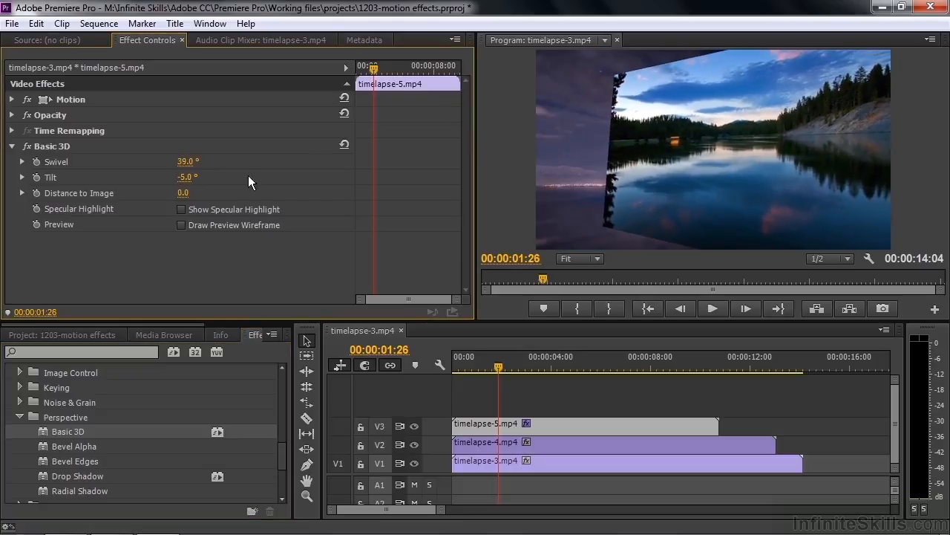
left_click(344, 145)
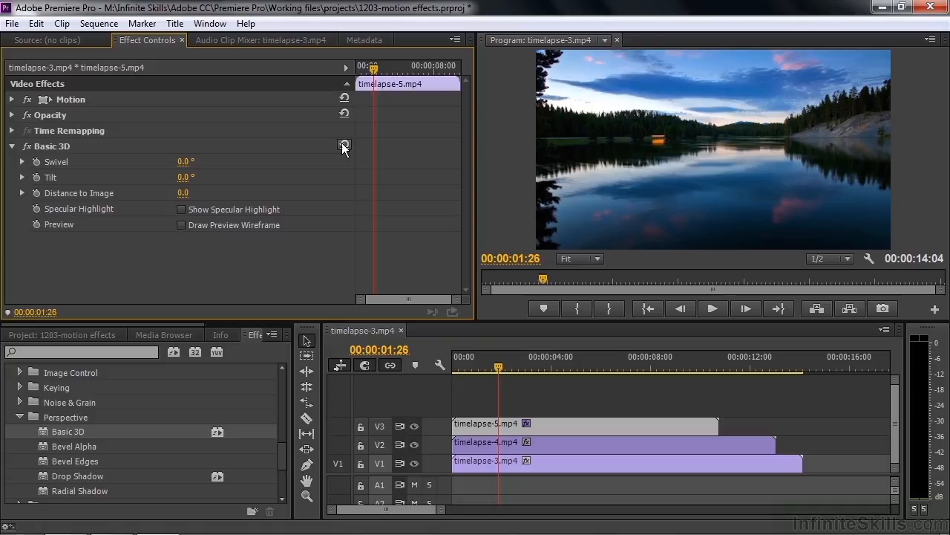
- Set Basic 3D's Swivel to 77° and shift timelapse-5.mp4 sideways in the frame to a Position of about 1506, 540
left_click_drag(183, 162, 239, 162)
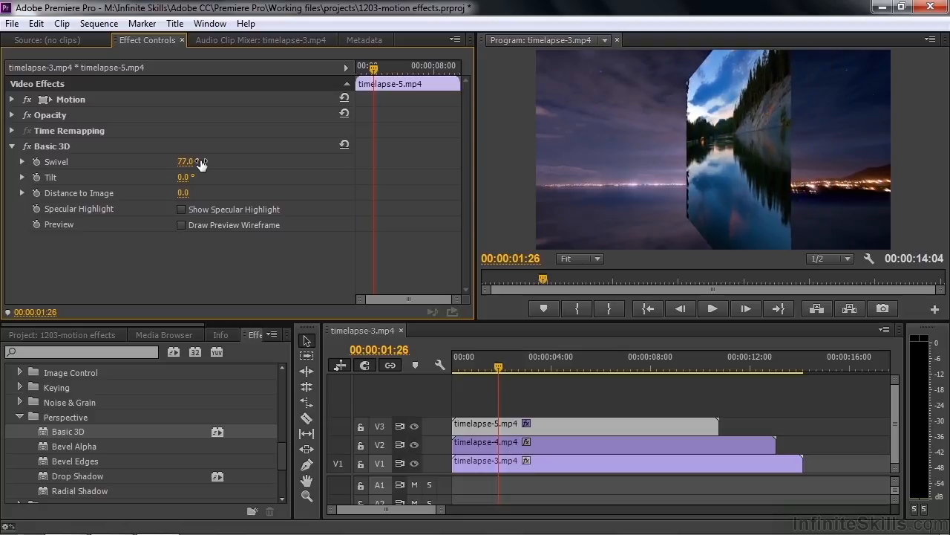
left_click(72, 100)
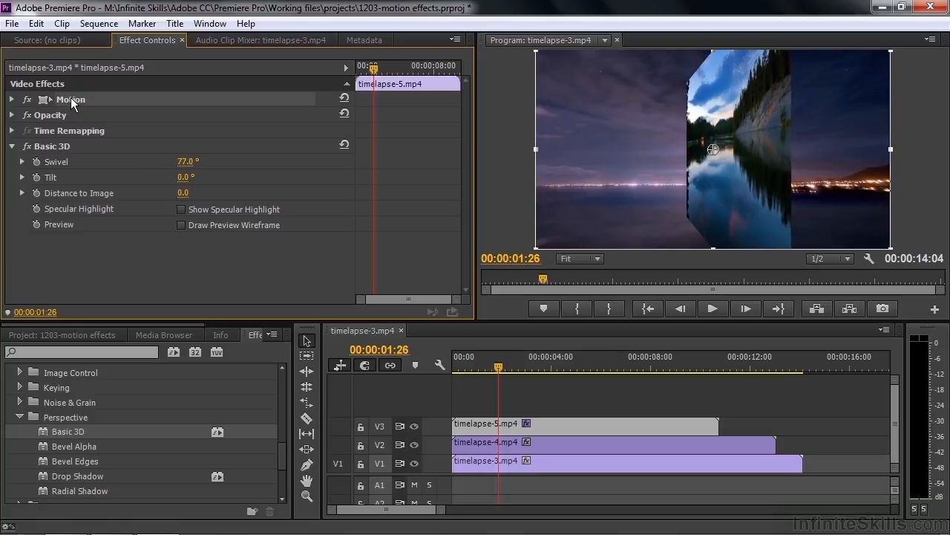
left_click(570, 125)
left_click_drag(572, 121, 670, 119)
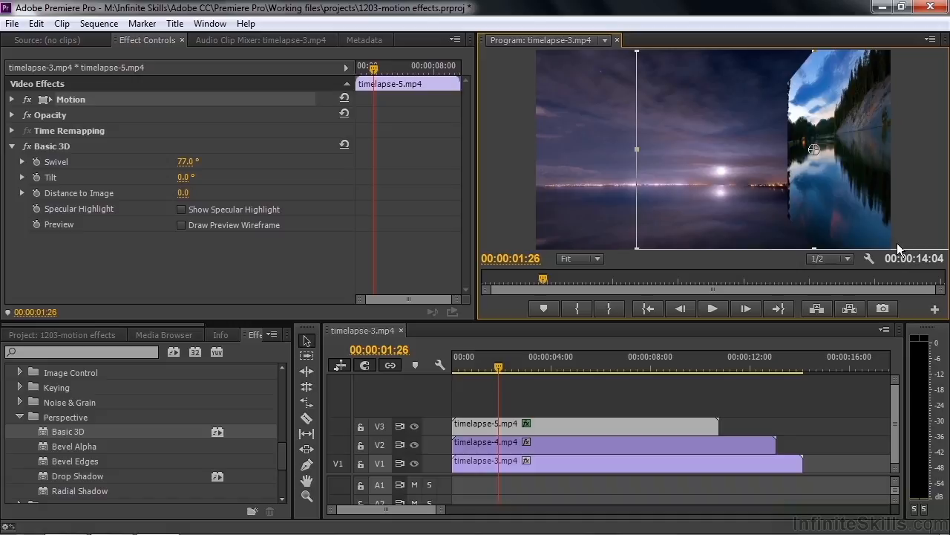
- Reduce the Motion Scale of timelapse-5.mp4 to 84 and further to 75
left_click(12, 99)
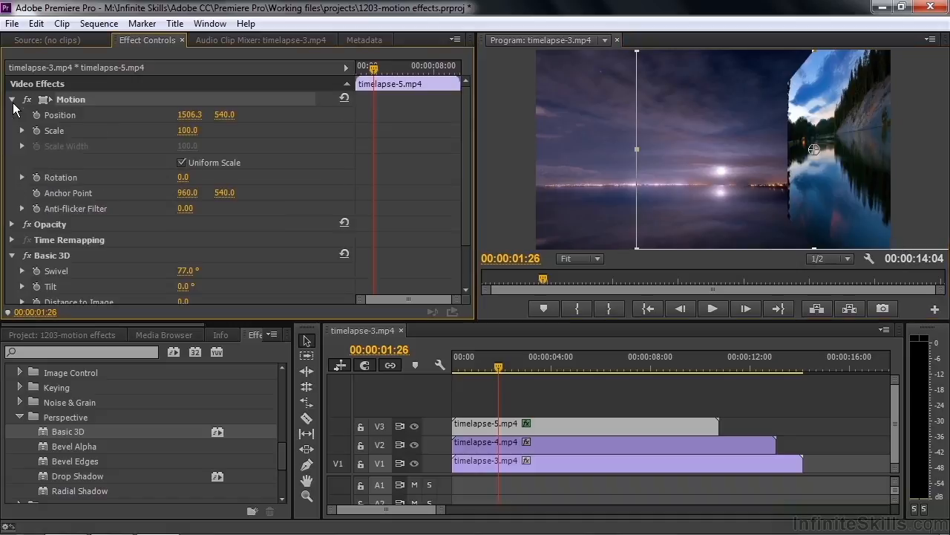
left_click(187, 130)
type("84")
key("Return")
mouse_move(185, 130)
left_mouse_down()
mouse_move(199, 130)
mouse_move(180, 130)
left_mouse_up()
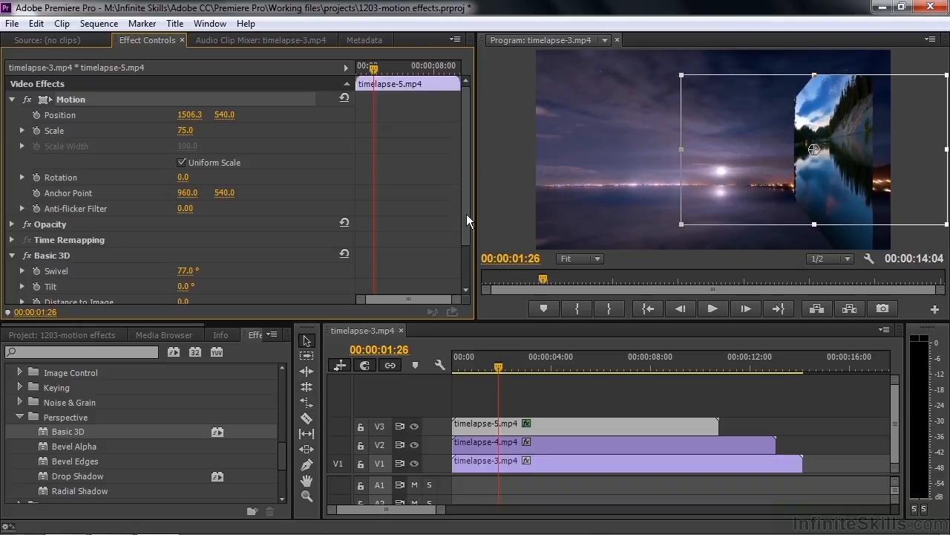
- Set Basic 3D's Distance to Image to 50 and the Motion Scale of timelapse-5.mp4 to 100
left_click_drag(467, 214, 471, 262)
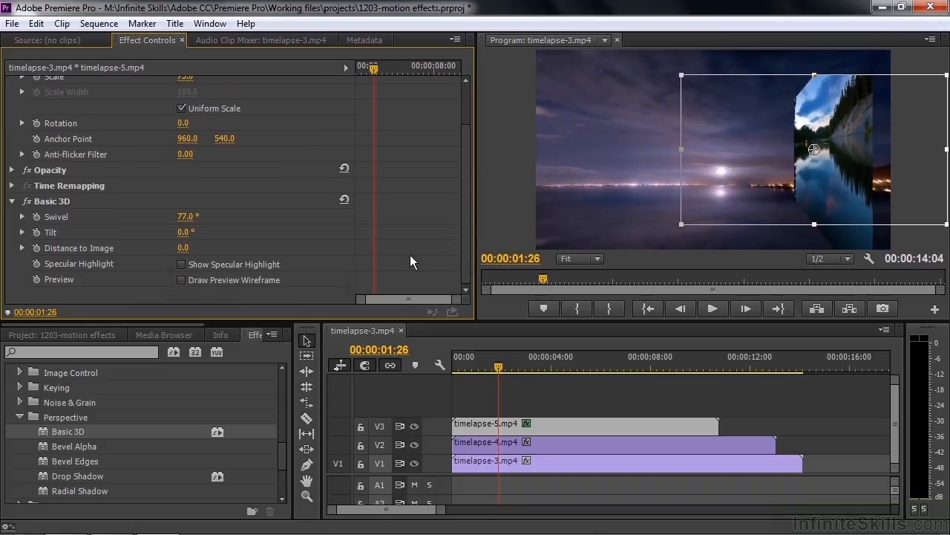
mouse_move(184, 249)
left_mouse_down()
mouse_move(225, 248)
mouse_move(195, 249)
left_mouse_up()
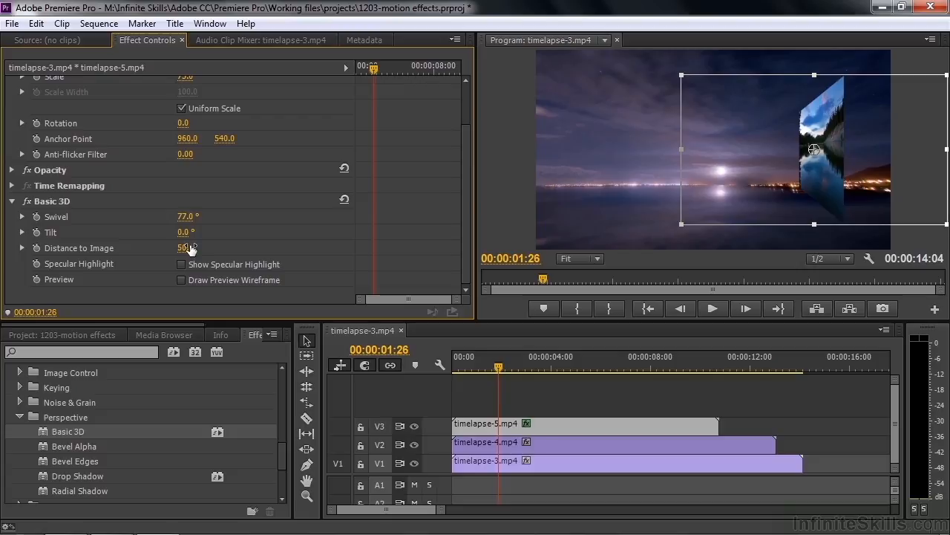
left_click_drag(466, 192, 470, 124)
left_click(185, 130)
type("100")
key("Return")
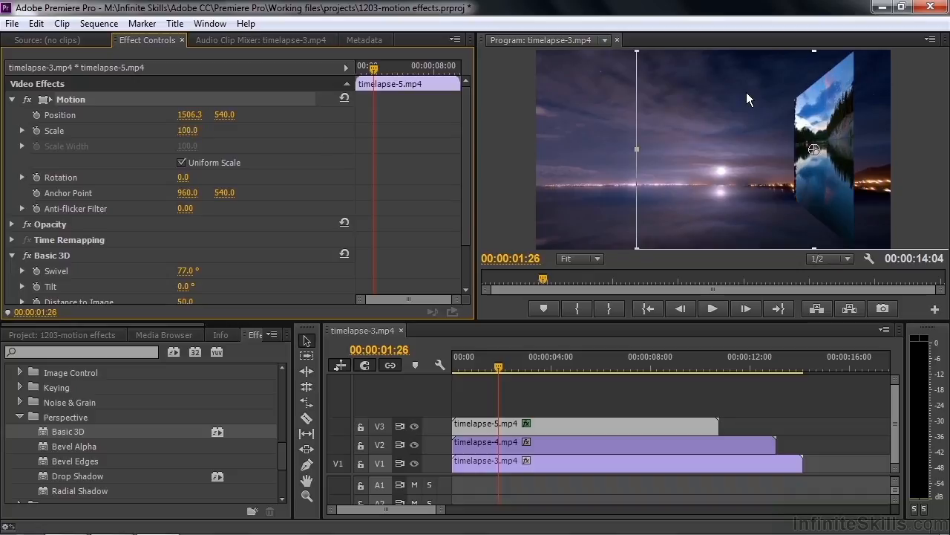
- Shift timelapse-5.mp4 toward the frame's right edge, Position about 1711, 540, and start keyframing Position at 00:00:01:26
left_click_drag(697, 139, 734, 140)
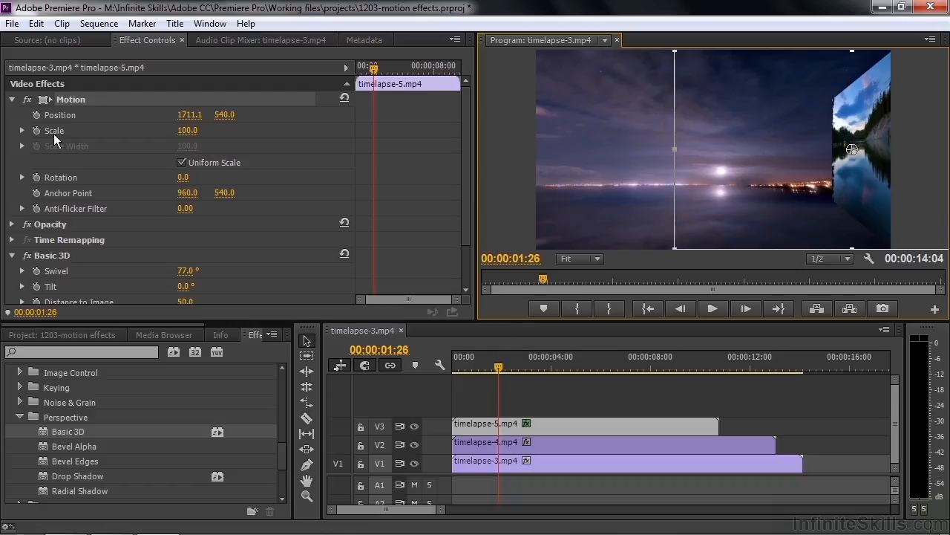
left_click(35, 113)
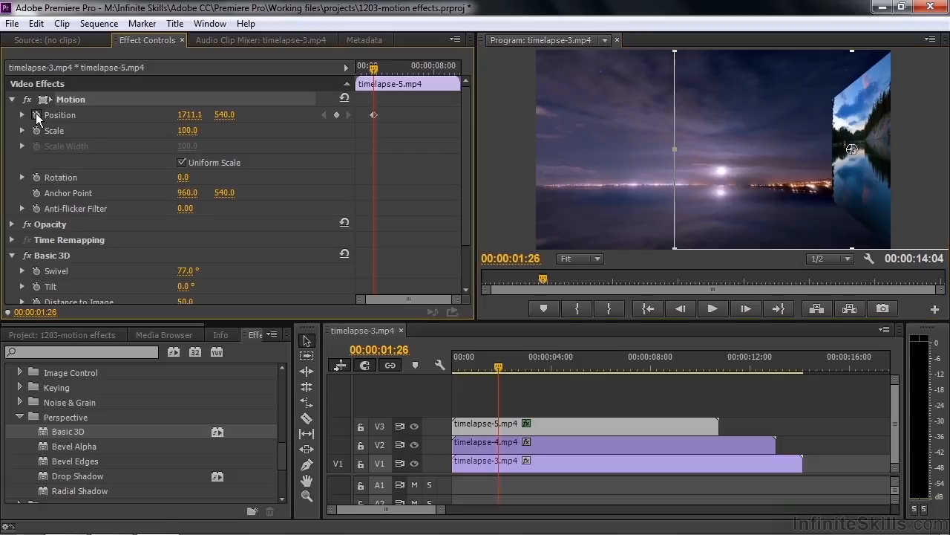
scroll(467, 227, "down", 1)
scroll(466, 227, "down", 3)
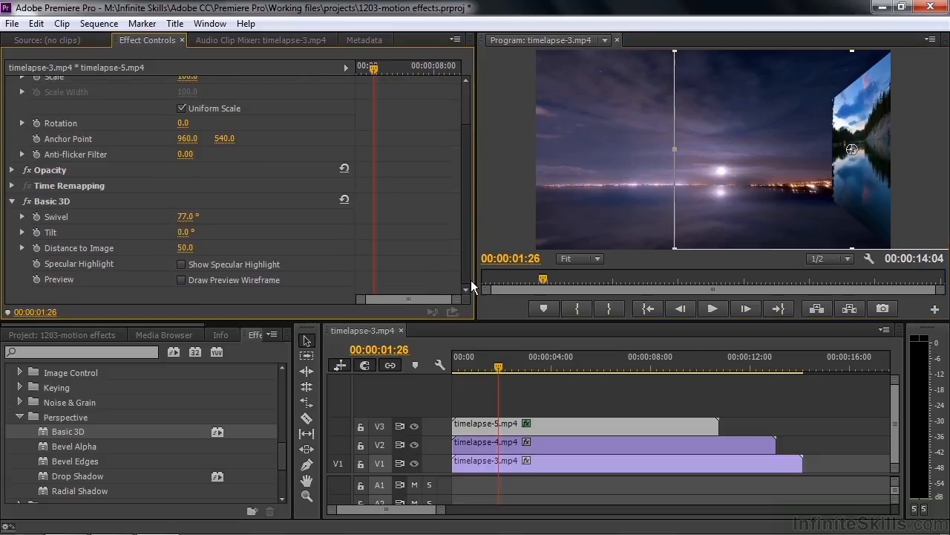
- Keyframe Basic 3D's Swivel and Distance to Image on timelapse-5.mp4 at 00:00:01:26, and reset Basic 3D and Motion at 00:00:00:00
left_click(36, 217)
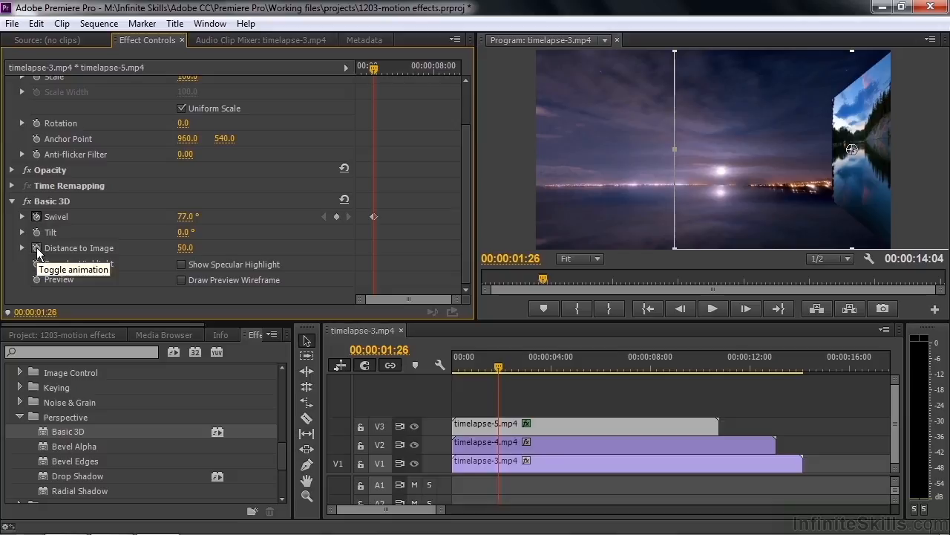
left_click(36, 247)
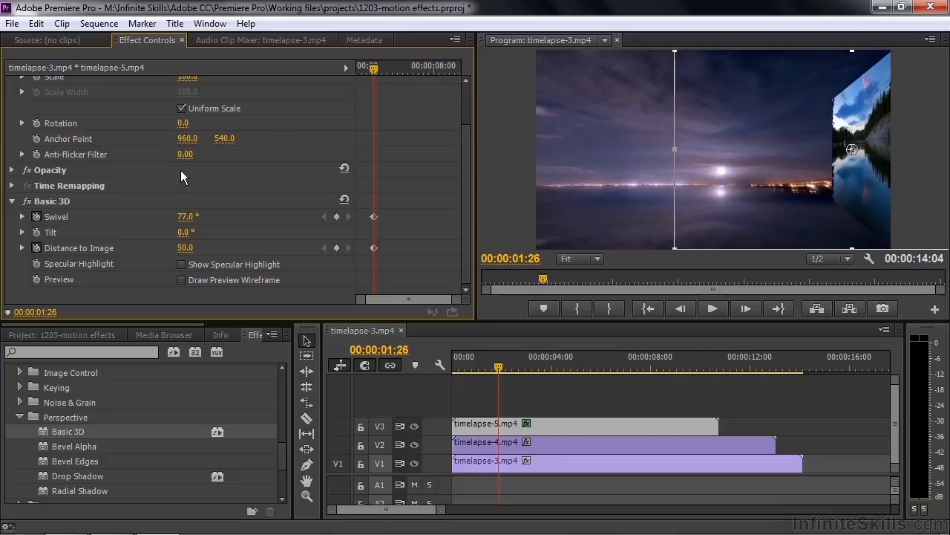
left_click_drag(373, 67, 355, 72)
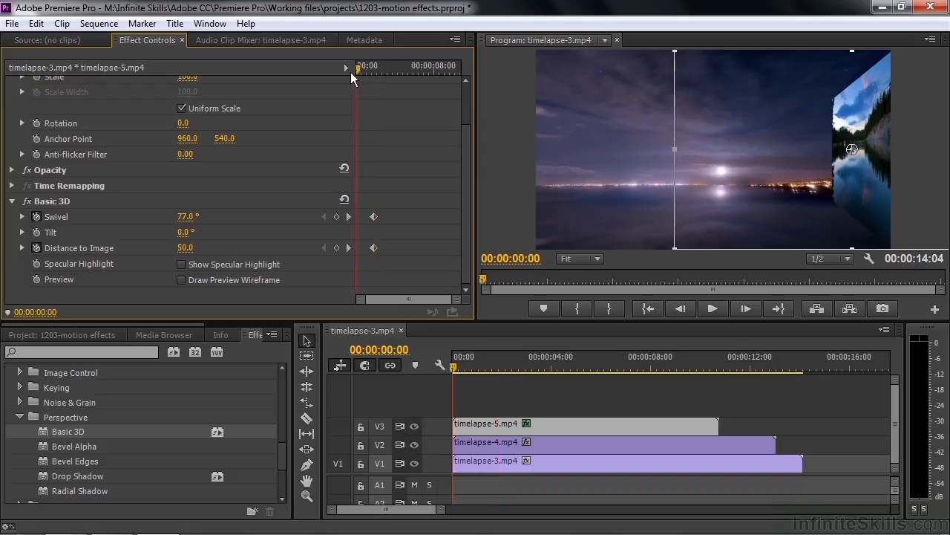
left_click(344, 199)
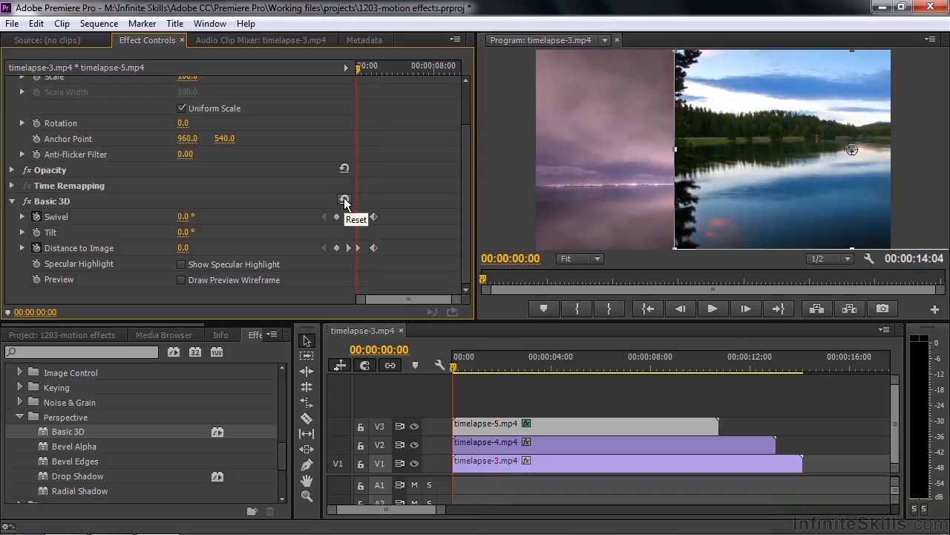
scroll(466, 252, "up", 3)
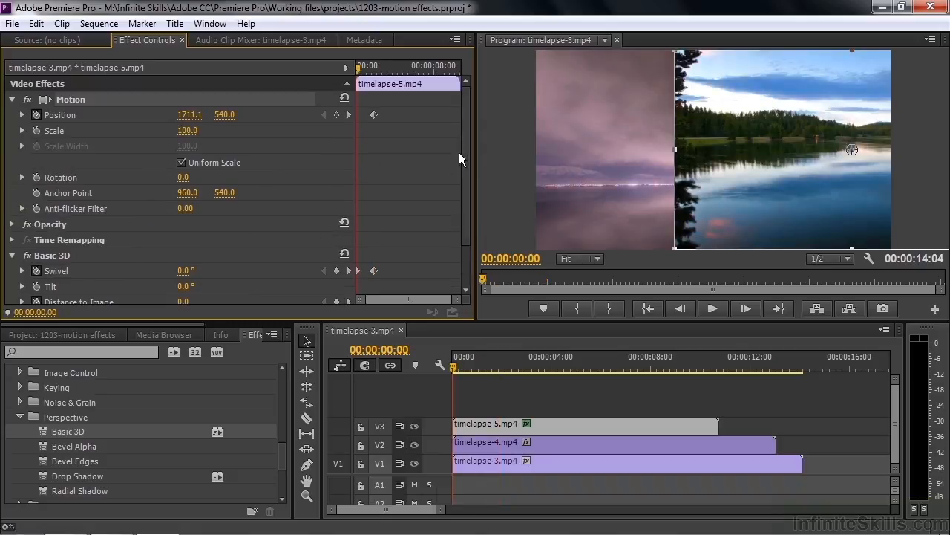
left_click(343, 97)
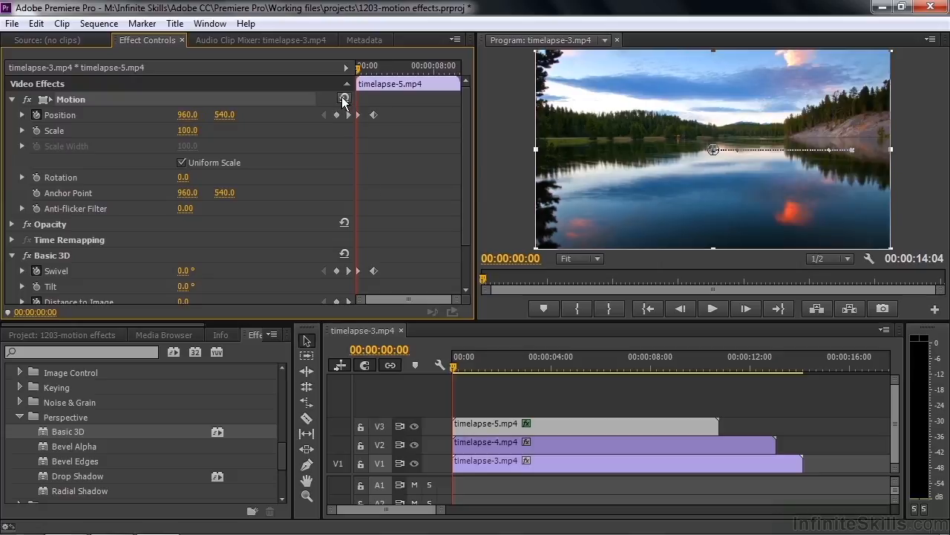
- Play back the swivel animation of timelapse-5.mp4 from the start and scrub through it between its keyframes
key("space")
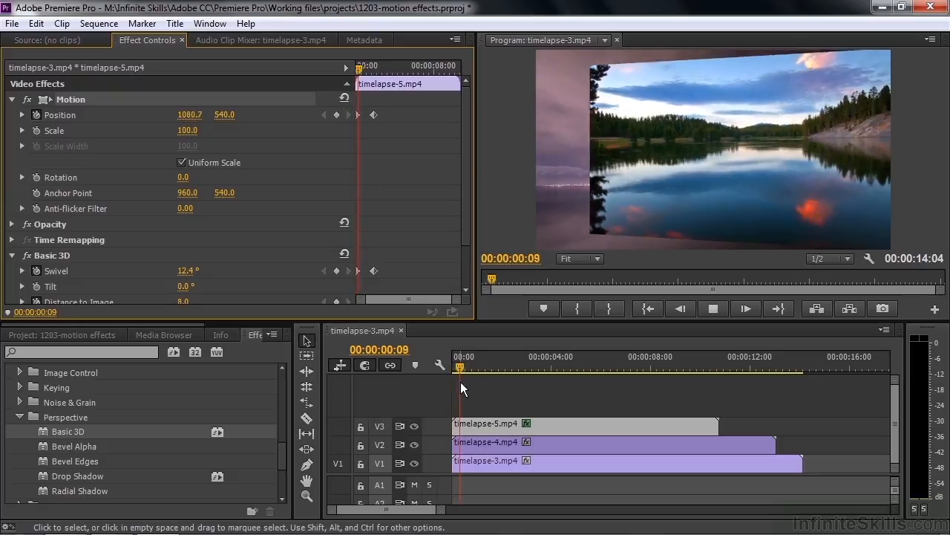
key("space")
left_click(499, 363)
left_click_drag(500, 364, 485, 378)
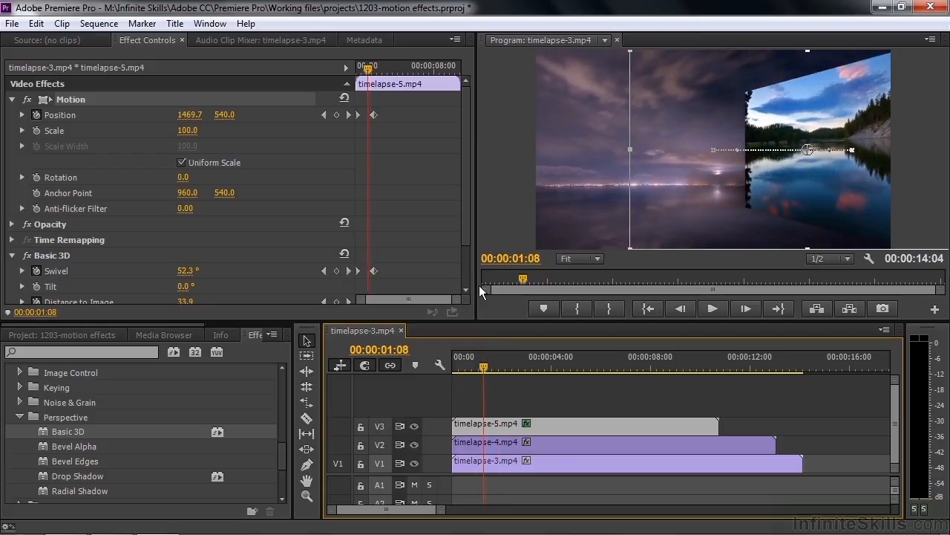
- Try Basic 3D's specular highlight on timelapse-5.mp4 partway through the swivel animation
left_click_drag(465, 223, 477, 279)
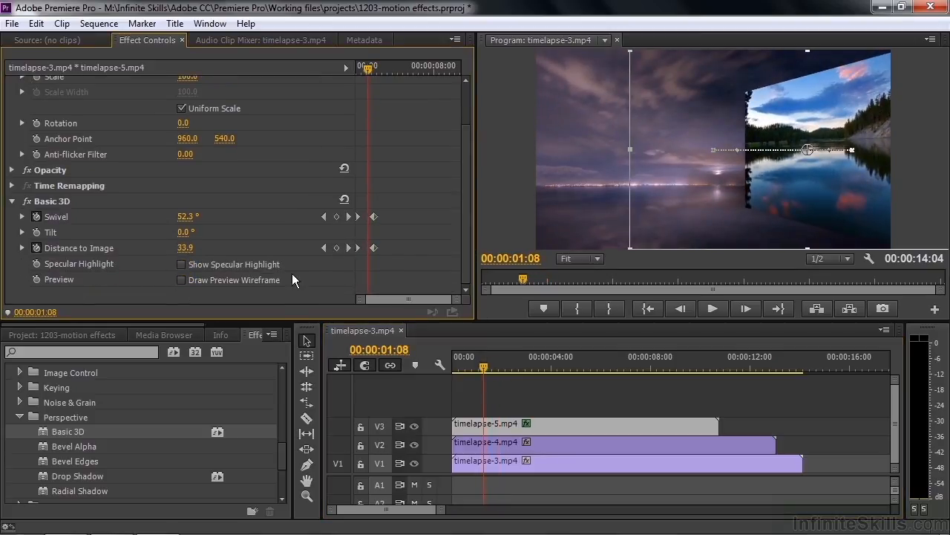
left_click(181, 265)
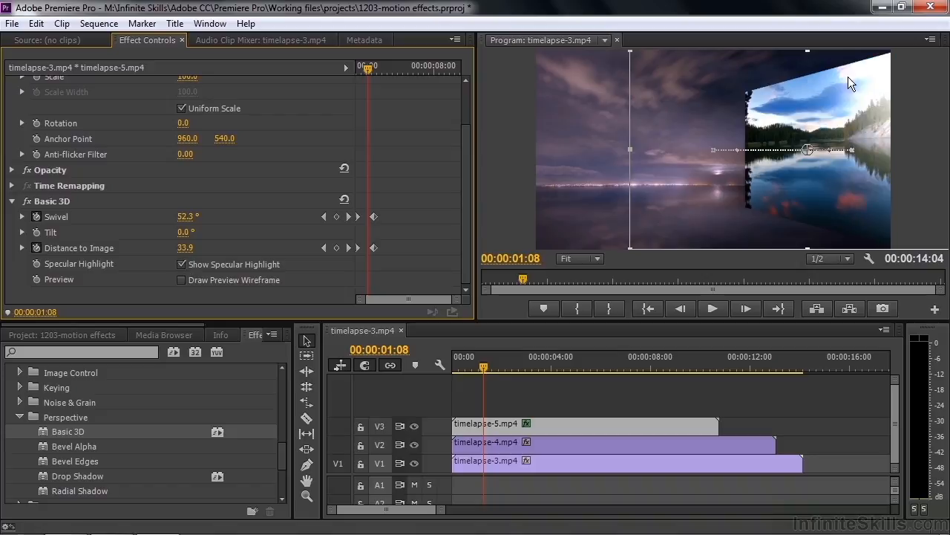
mouse_move(370, 68)
left_mouse_down()
mouse_move(356, 69)
mouse_move(369, 75)
left_mouse_up()
scroll(416, 223, "up", 2)
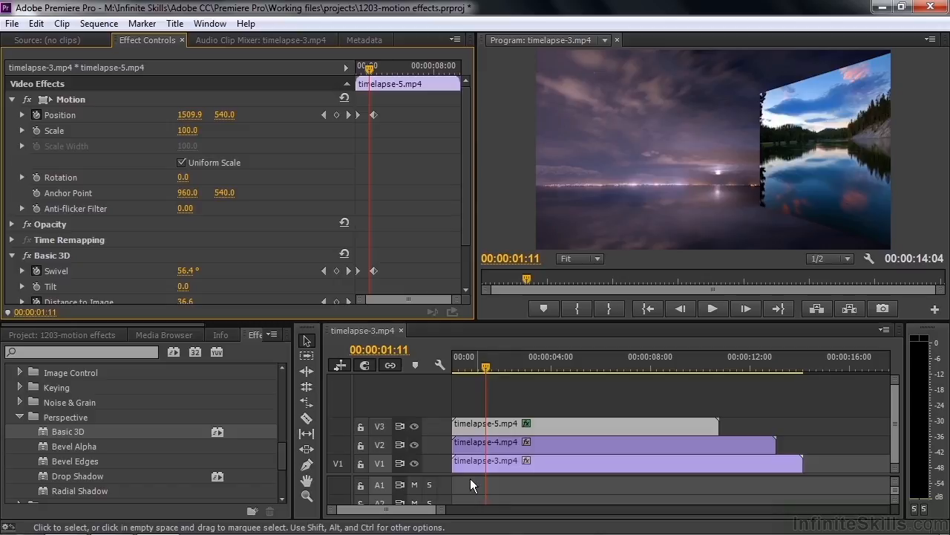
- Add document-census.jpg to track V1 in the empty stretch after the time-lapse clips and display the frame at 00:00:39:15
left_click_drag(382, 510, 407, 523)
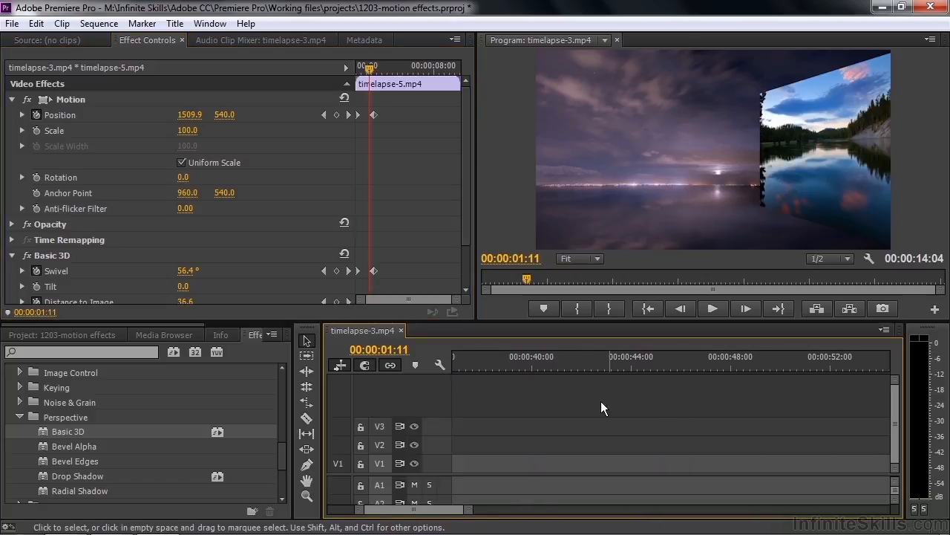
left_click(51, 334)
left_click_drag(35, 399, 473, 466)
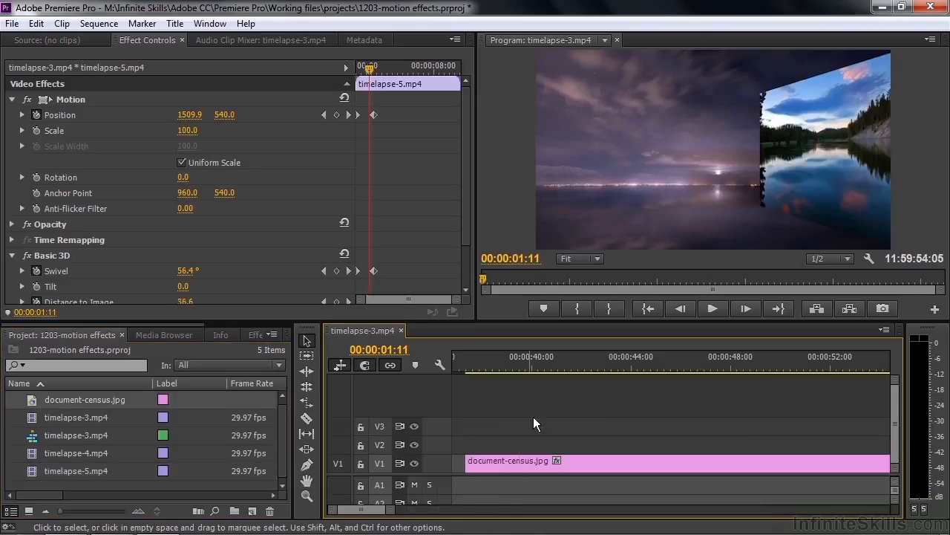
left_click(521, 360)
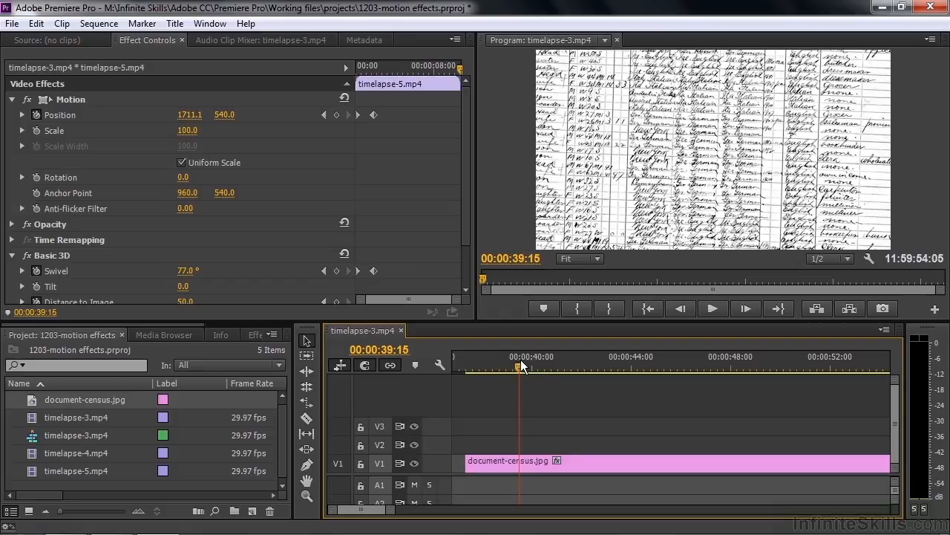
- Examine the whole document-census.jpg image in the source view and check its file properties
double_click(32, 401)
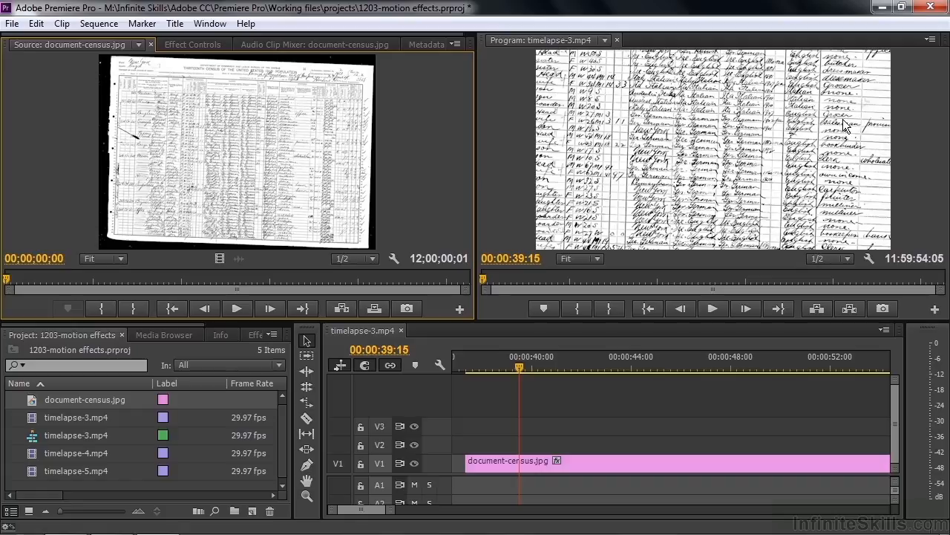
right_click(33, 396)
left_click(77, 139)
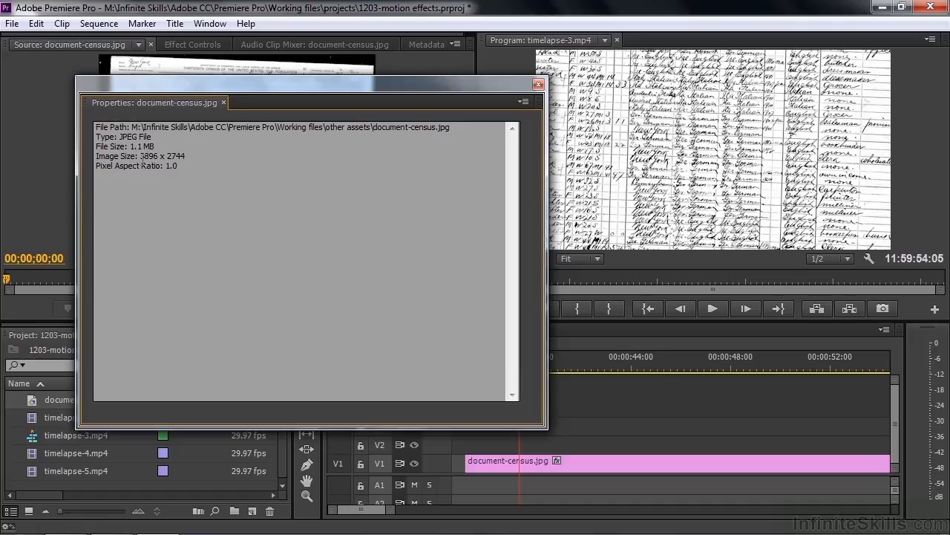
left_click(538, 86)
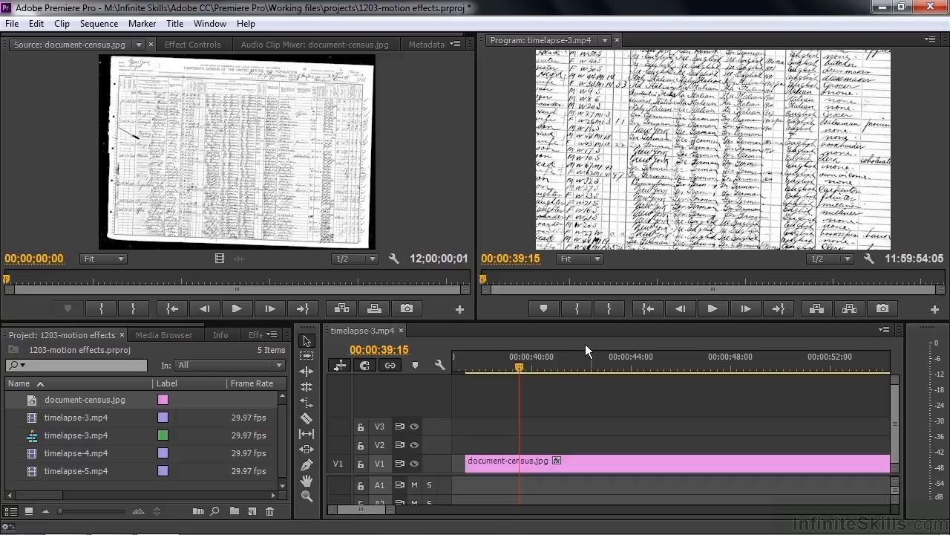
- Reposition the document-census.jpg clip with its Motion effect to a Position of about 1623, -26
left_click(505, 467)
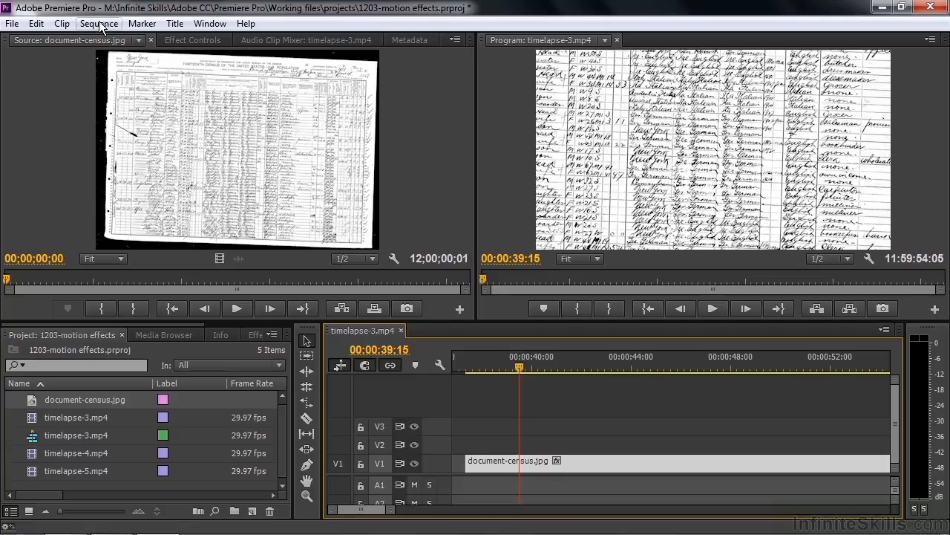
left_click(183, 41)
left_click(63, 99)
left_click_drag(597, 198, 726, 108)
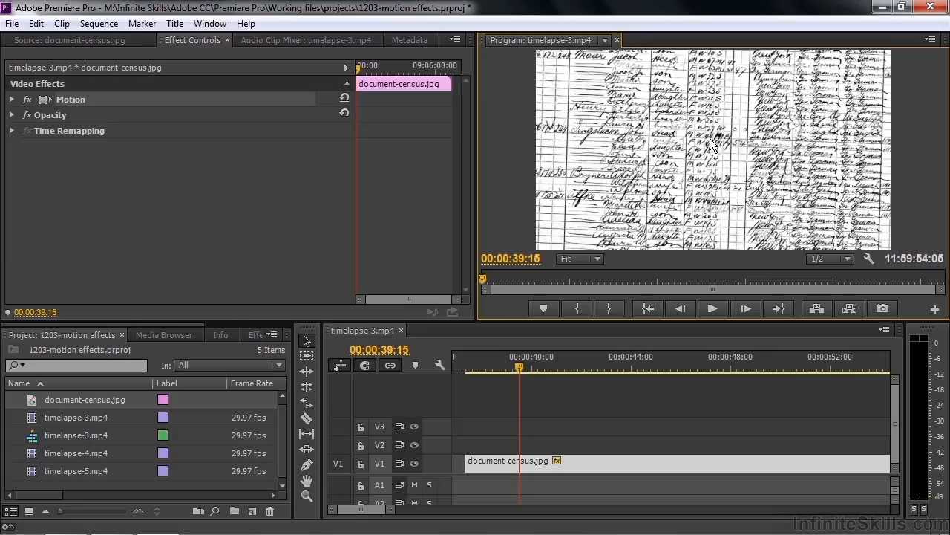
- Find the Crop video effect and apply it to the document-census.jpg clip
left_click(255, 334)
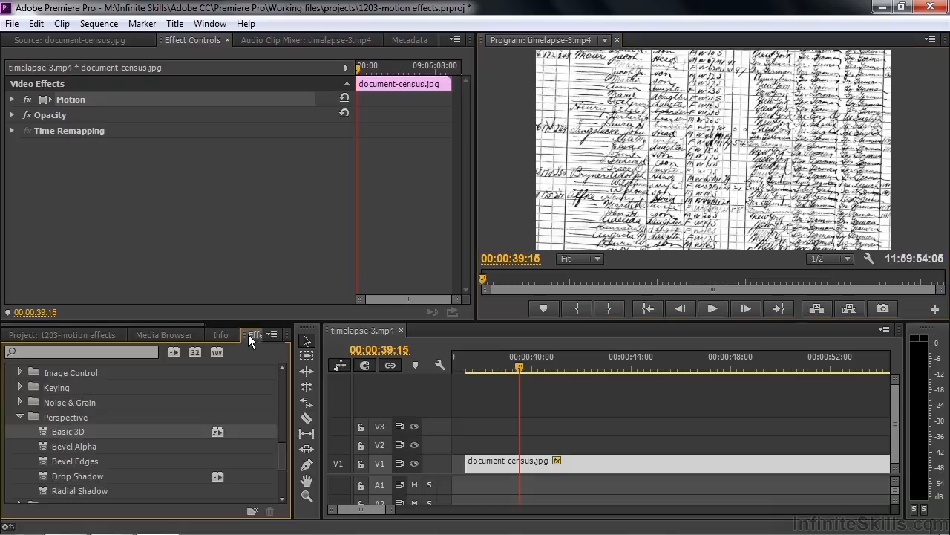
left_click(58, 352)
type("crop")
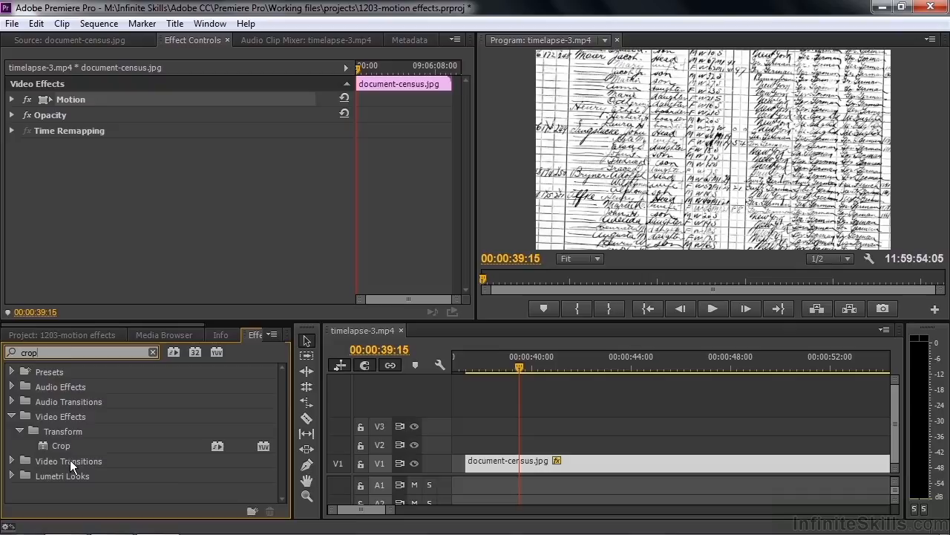
double_click(43, 447)
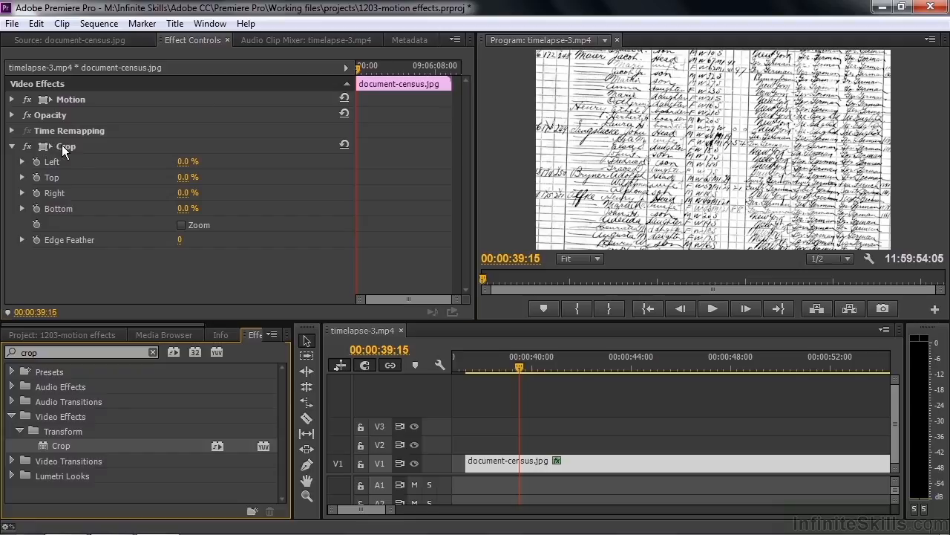
- Crop document-census.jpg to a small block of handwriting: about 11.9% Left, 63.6% Top, 76.8% Right and 24.6% Bottom
left_click(62, 147)
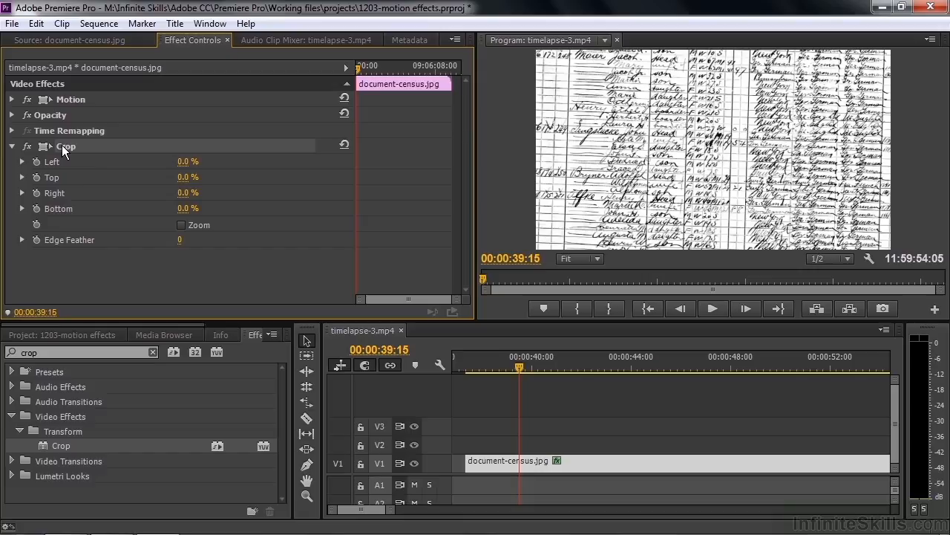
left_click(597, 260)
left_click(590, 297)
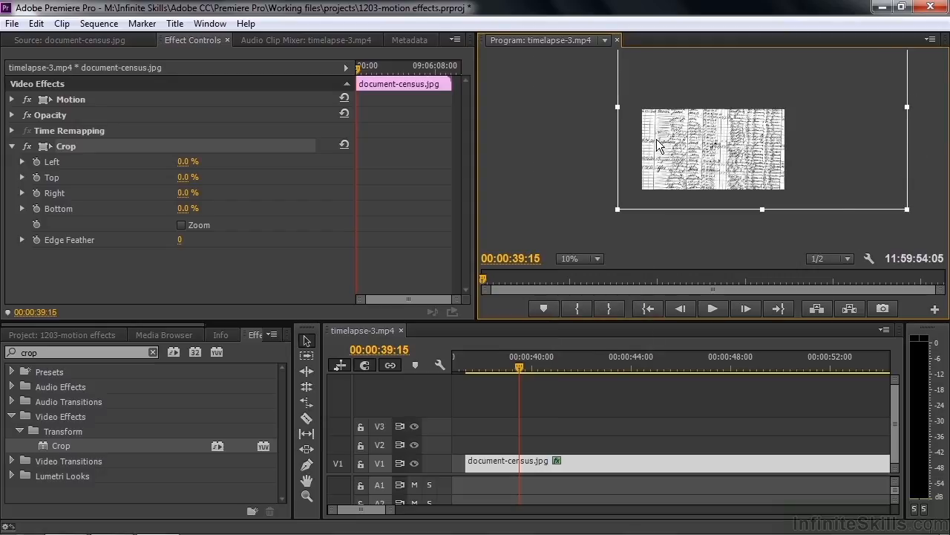
left_click_drag(617, 106, 652, 109)
left_click_drag(780, 210, 780, 158)
left_click_drag(906, 82, 685, 83)
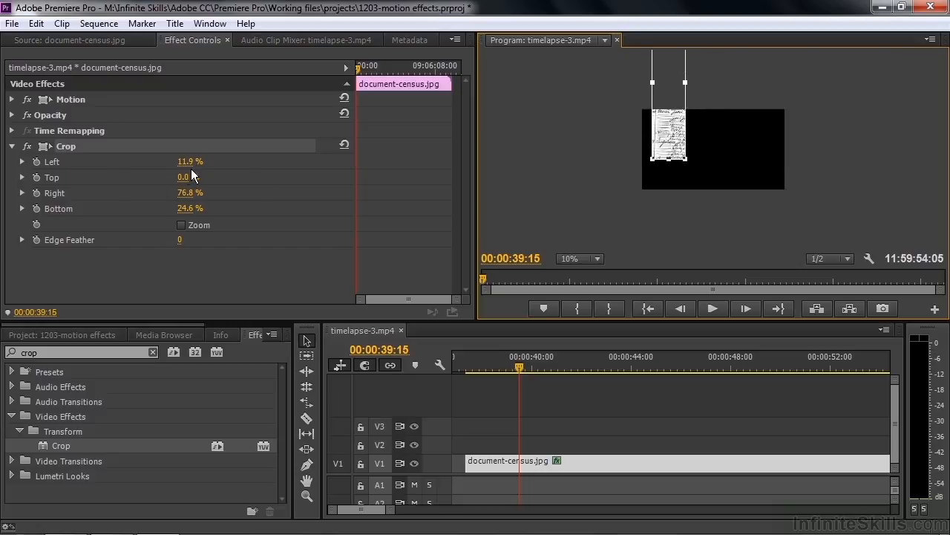
left_click_drag(183, 177, 222, 204)
left_click(22, 178)
- Refine the crop around the family's entries to about 69.1% Right, 64.6% Top and 12.4% Left
left_click(598, 258)
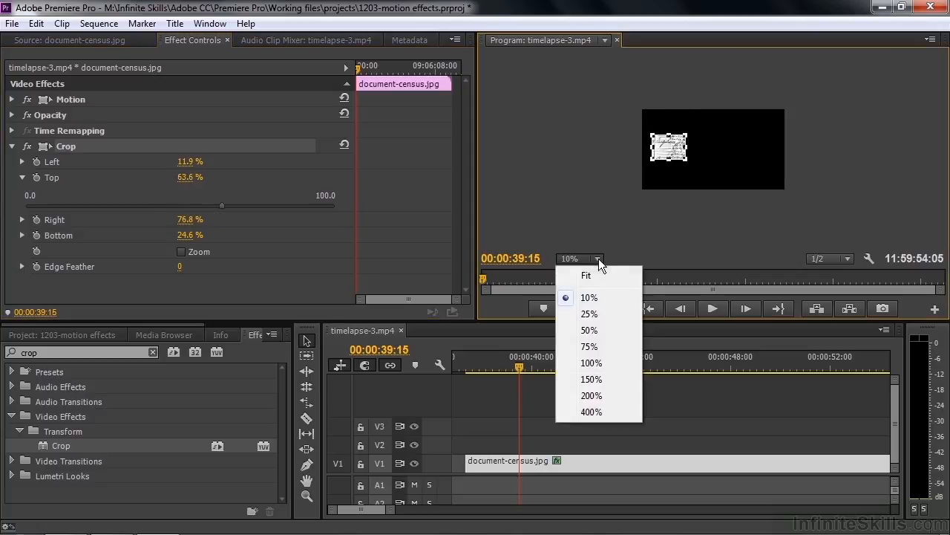
left_click(594, 276)
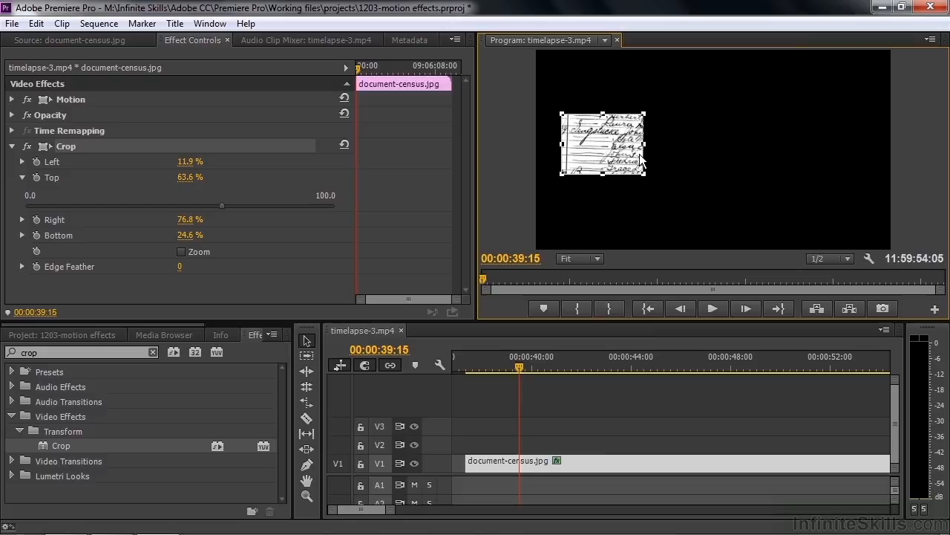
left_click_drag(644, 145, 698, 166)
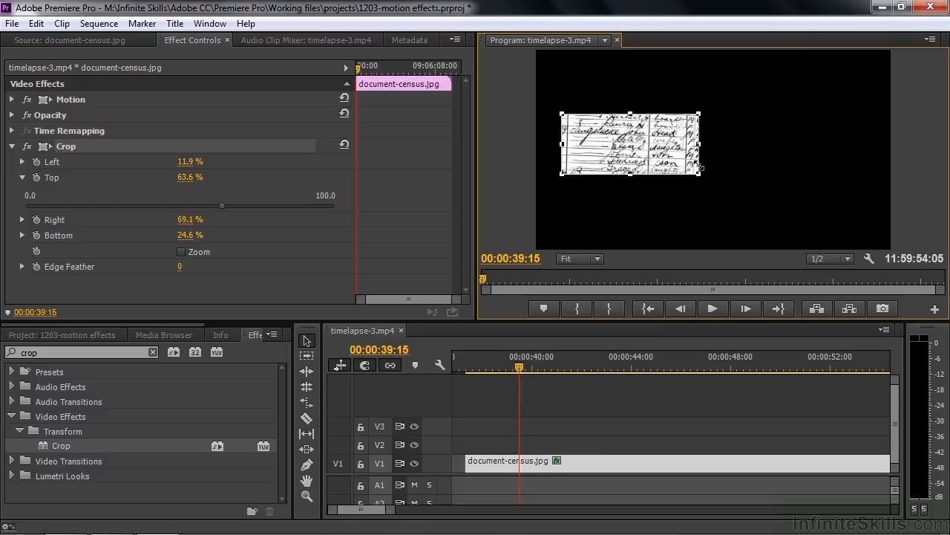
left_click_drag(630, 114, 631, 117)
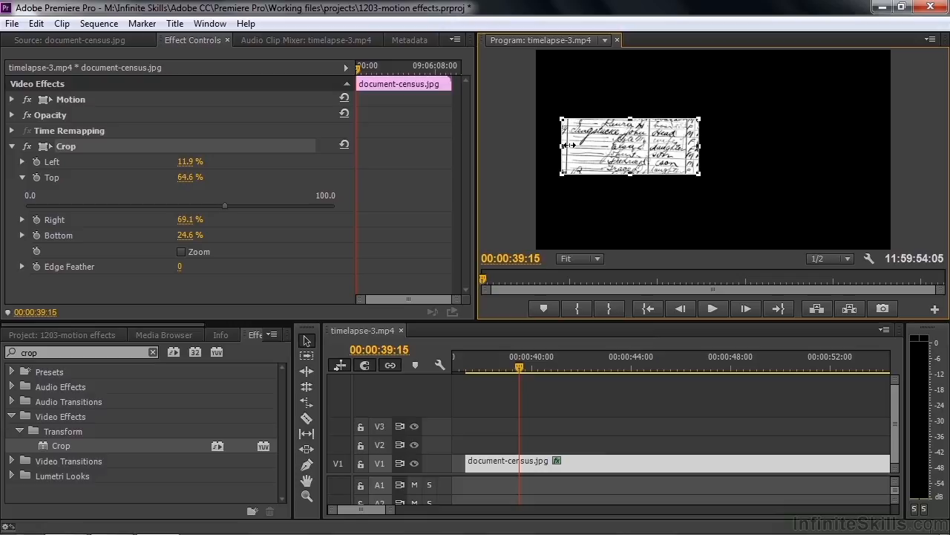
left_click_drag(562, 146, 566, 146)
- Enlarge the cropped document-census.jpg to a Motion Scale of 135 and center it in the frame, Position about 2310, -155
left_click(80, 101)
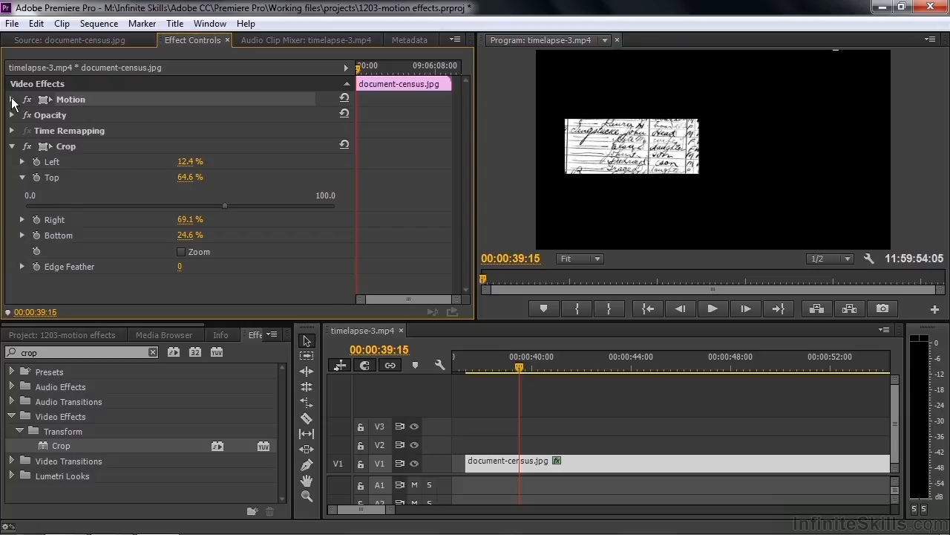
left_click(12, 99)
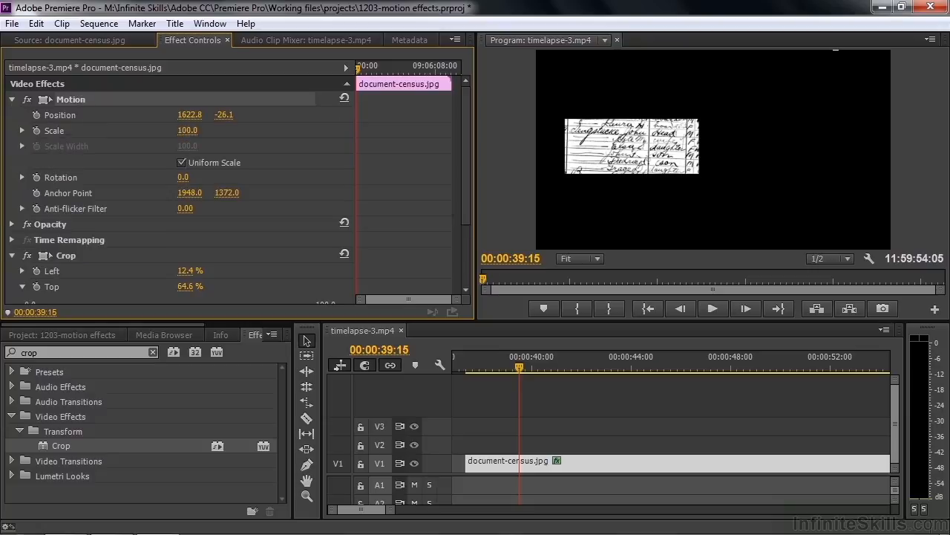
left_click_drag(187, 130, 213, 130)
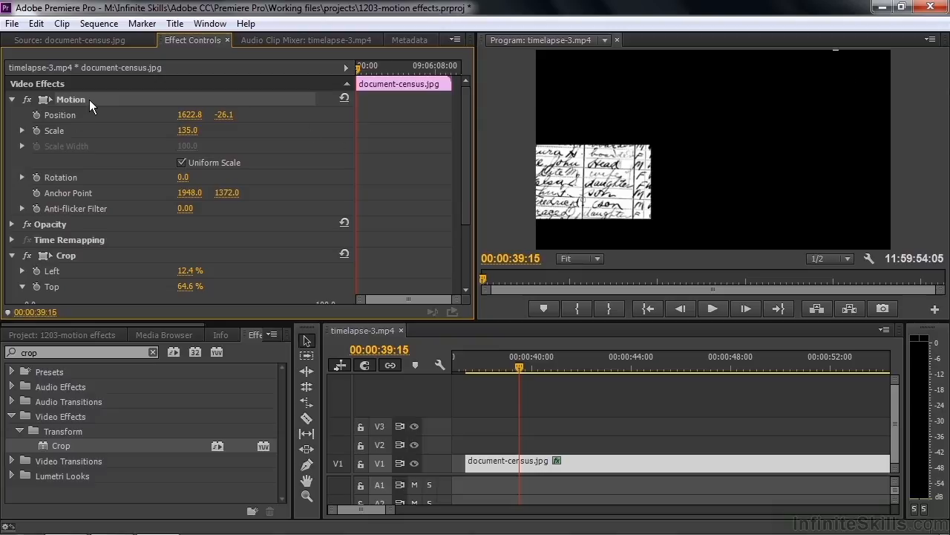
left_click_drag(641, 95, 768, 73)
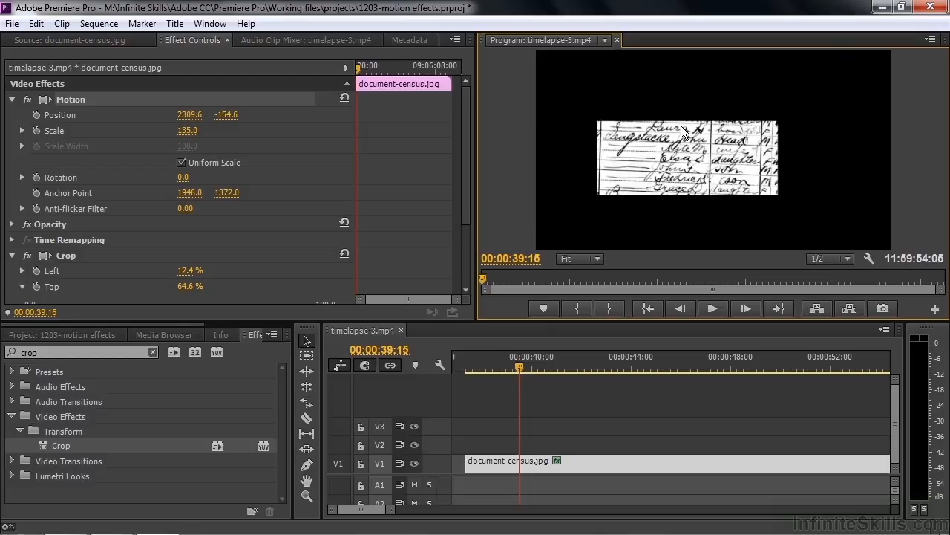
mouse_move(184, 180)
left_mouse_down()
mouse_move(195, 180)
mouse_move(185, 179)
left_mouse_up()
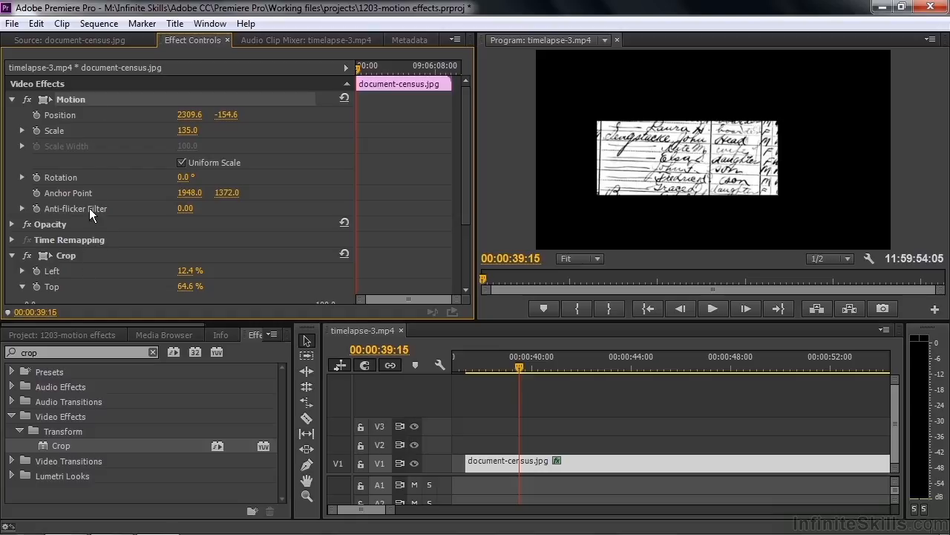
left_click(12, 100)
left_click(12, 146)
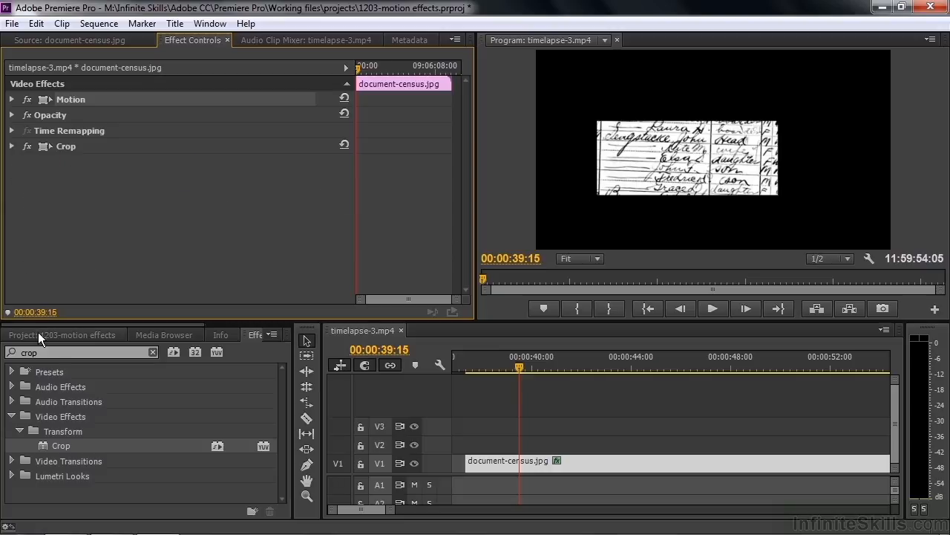
- Find the Transform video effect under Distort and apply it to the document-census.jpg clip
left_click(153, 352)
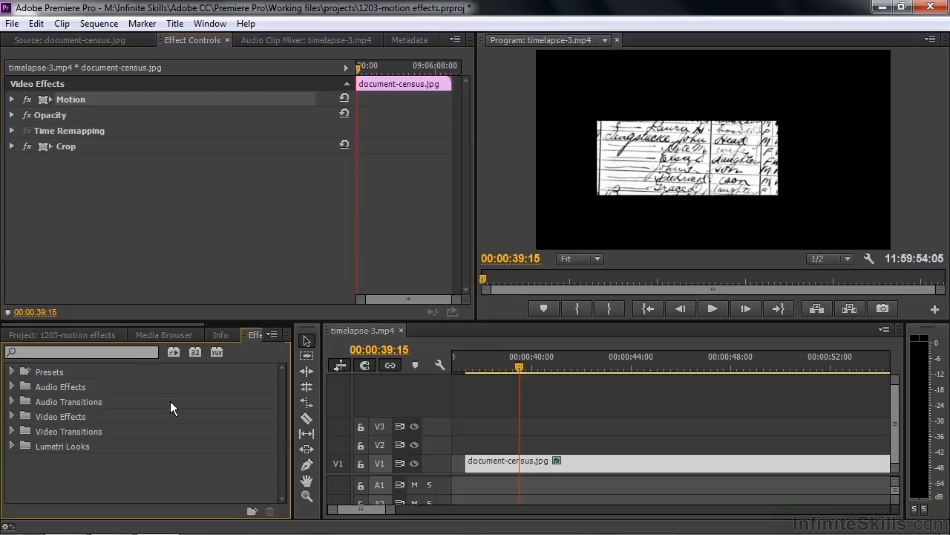
left_click(11, 416)
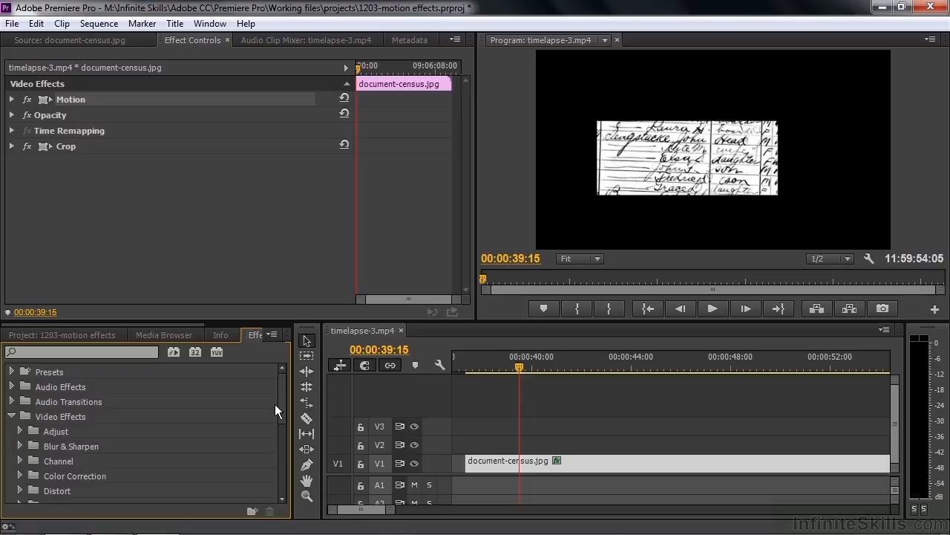
left_click_drag(282, 398, 175, 461)
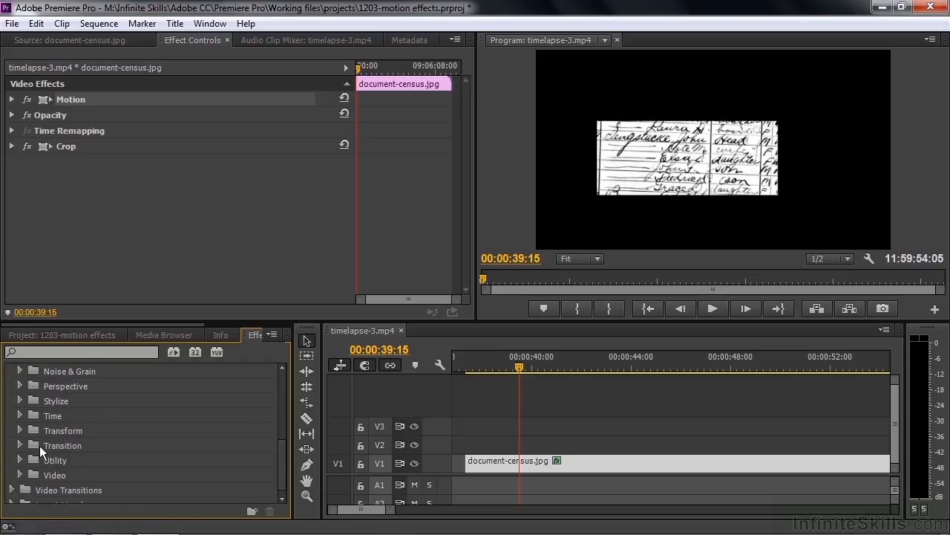
left_click(19, 430)
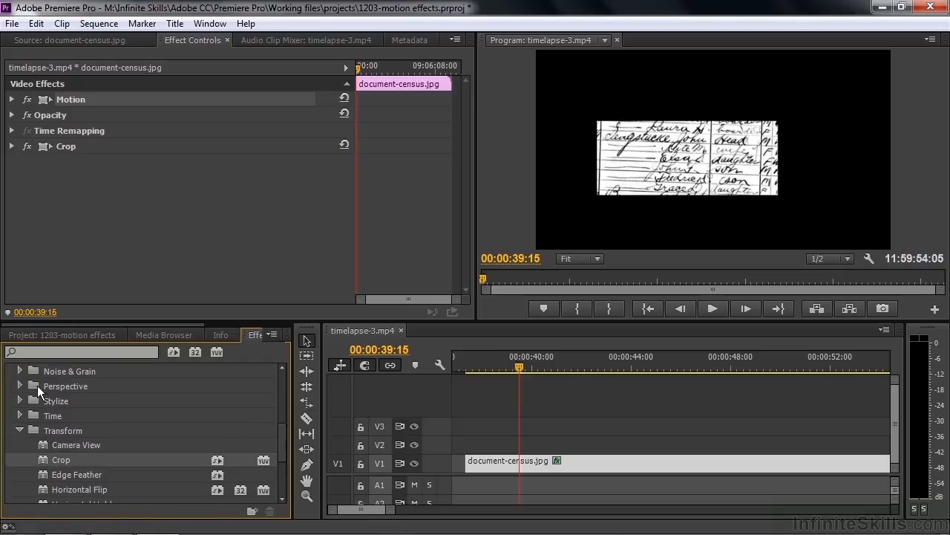
left_click(29, 346)
type("trans")
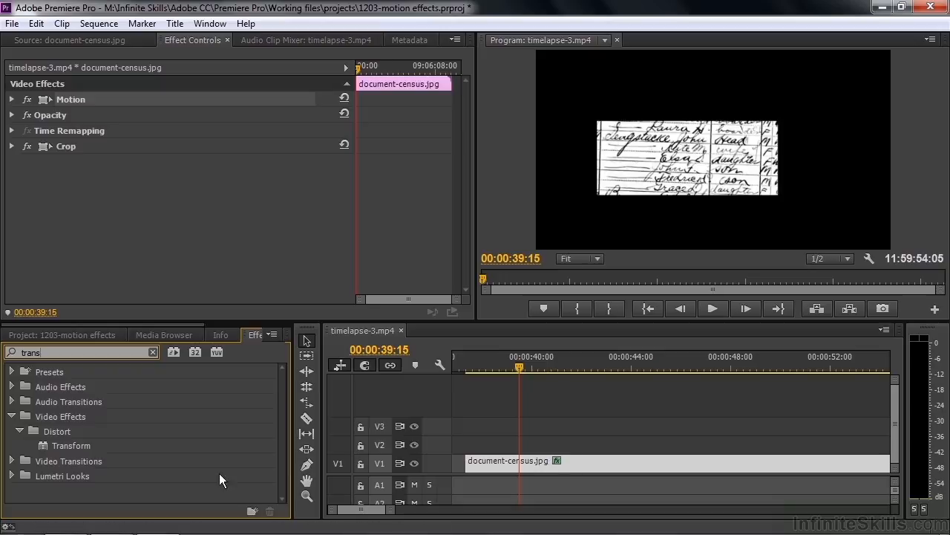
left_click_drag(43, 446, 551, 462)
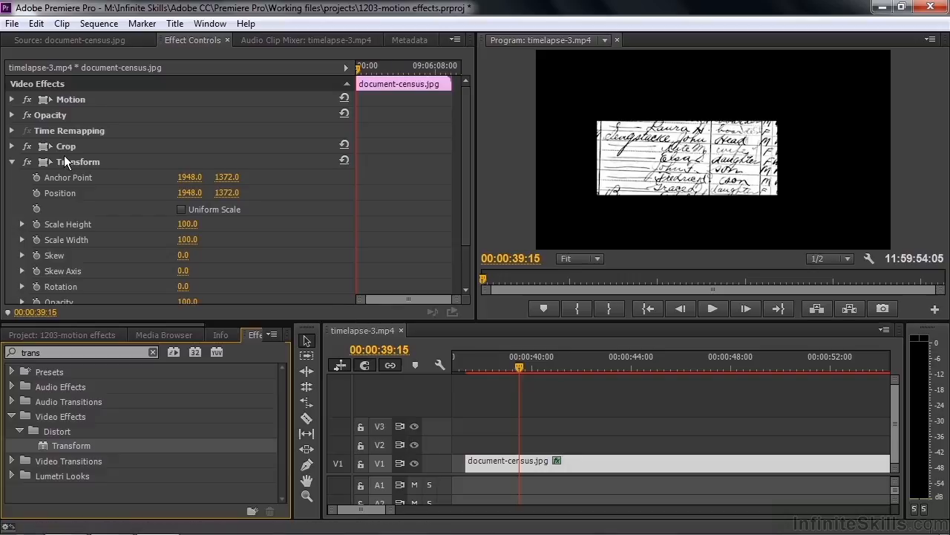
- Place the Transform effect above Crop in the clip's effect order and rotate the document slightly counterclockwise with Transform to level the handwriting
left_click_drag(183, 287, 199, 286)
key("ctrl+z")
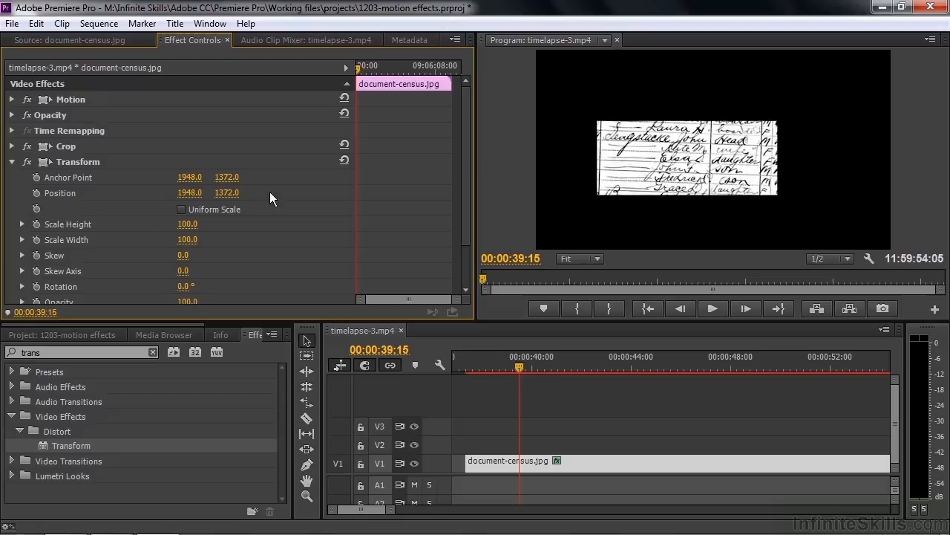
left_click(49, 144)
key("Delete")
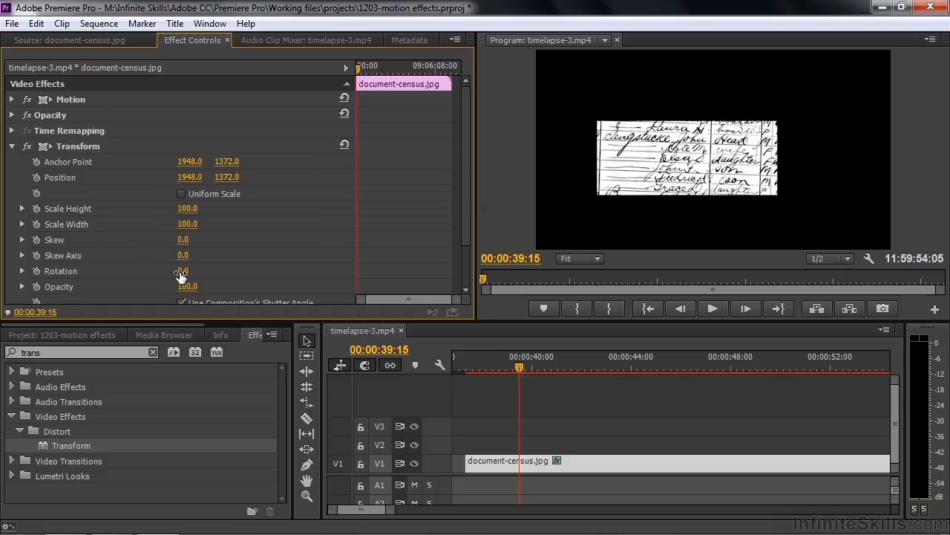
left_click_drag(183, 271, 191, 271)
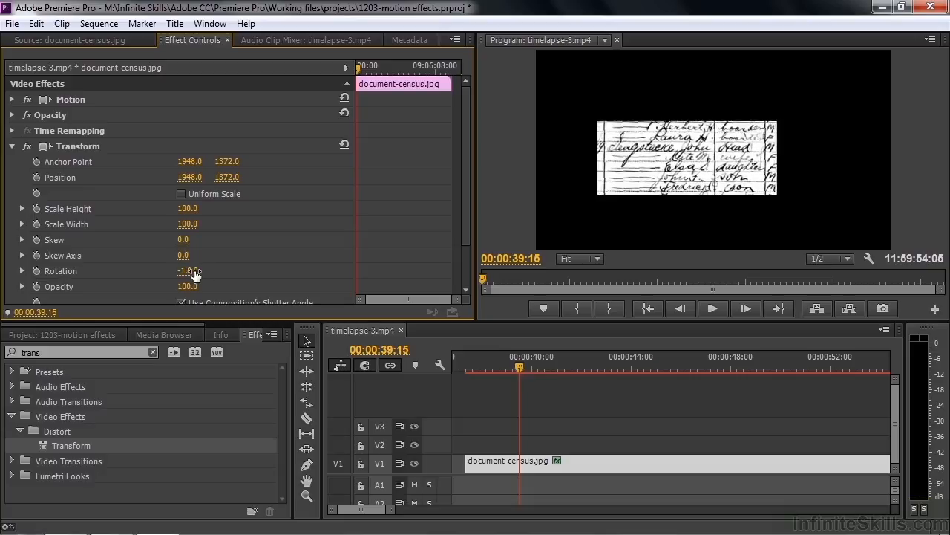
left_click(12, 146)
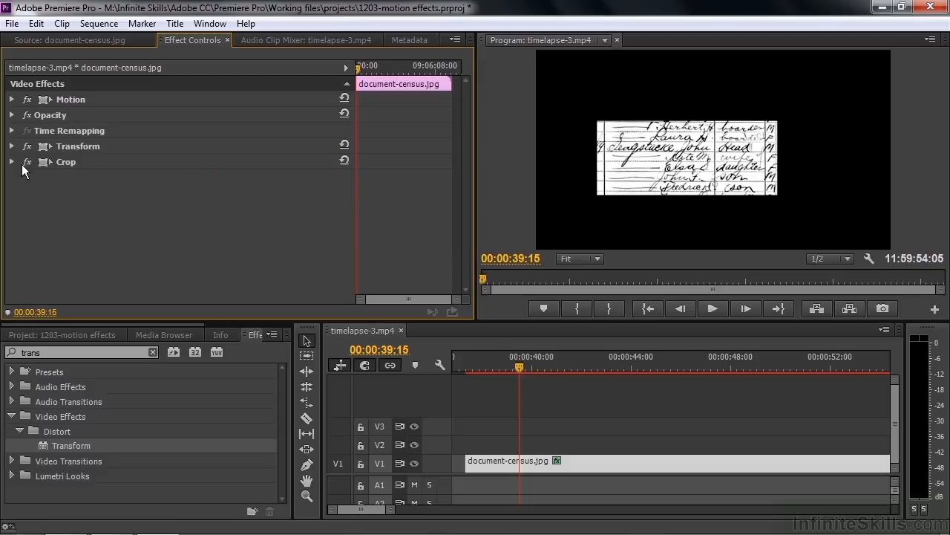
- Tighten the Crop effect's upper and left edges around the straightened family entries
left_click(66, 162)
left_click(687, 123)
left_click_drag(686, 123, 687, 134)
left_click_drag(600, 167, 605, 166)
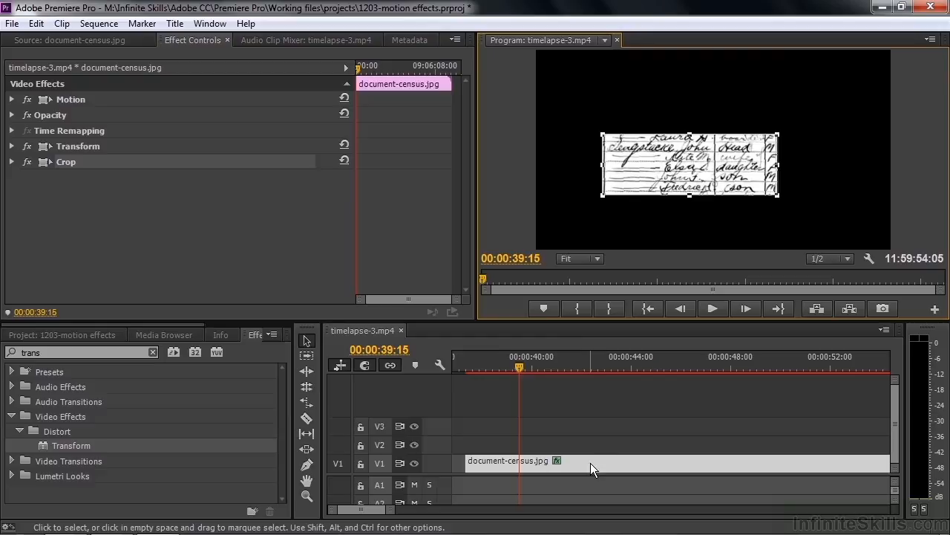
- Move the cropped document-census.jpg clip up to V2 and place a second copy of the image beneath it on V1
left_click_drag(590, 463, 591, 444)
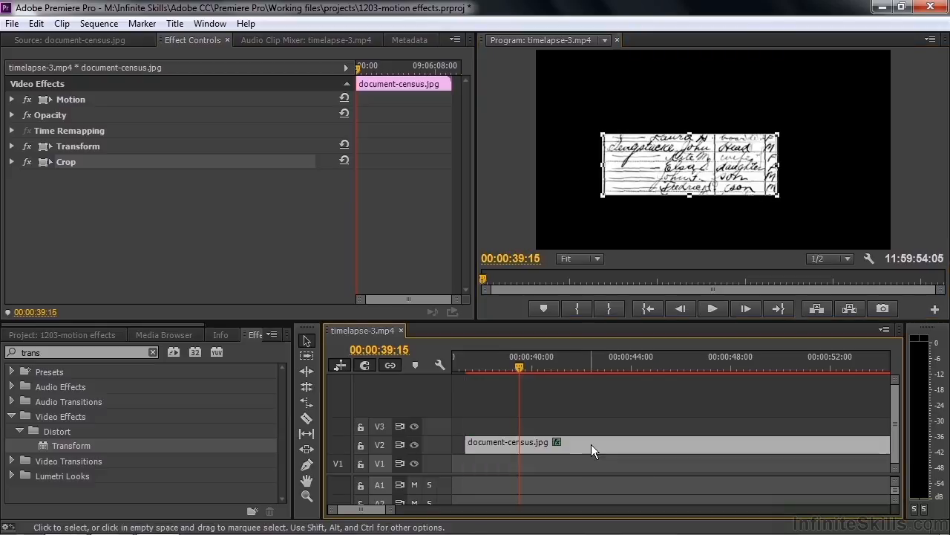
left_click(43, 336)
left_click_drag(35, 402, 469, 462)
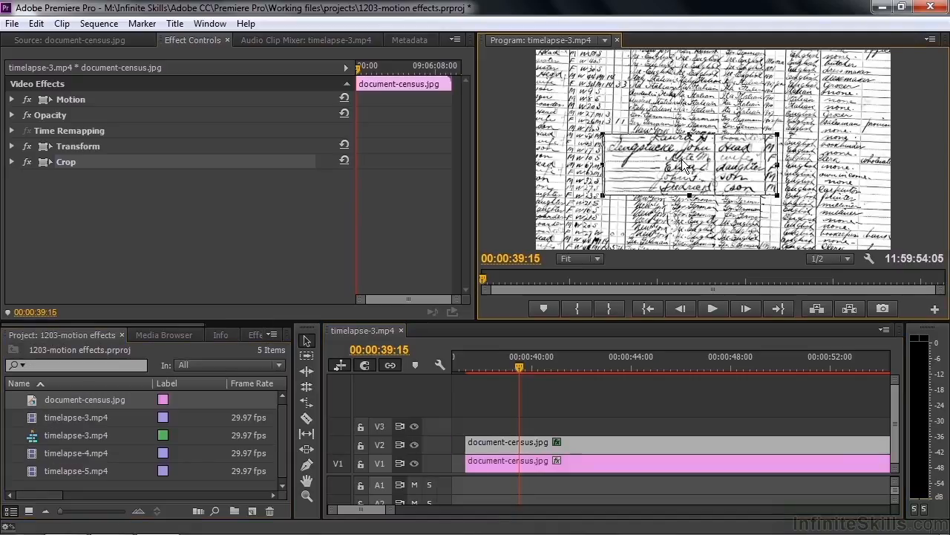
- Shrink the V1 copy of document-census.jpg to a Motion Scale of 50 so the page fills the background
left_click(590, 208)
left_click(538, 444)
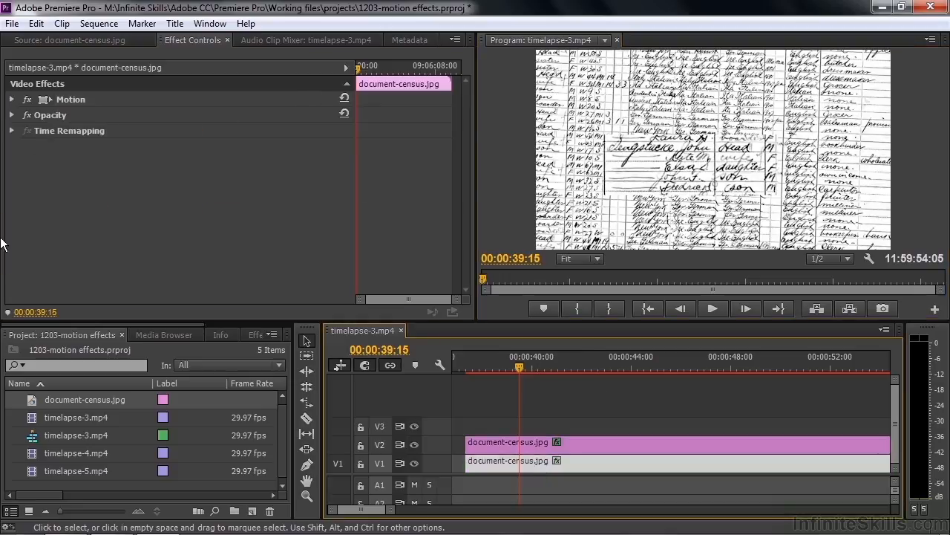
left_click(60, 99)
left_click(12, 99)
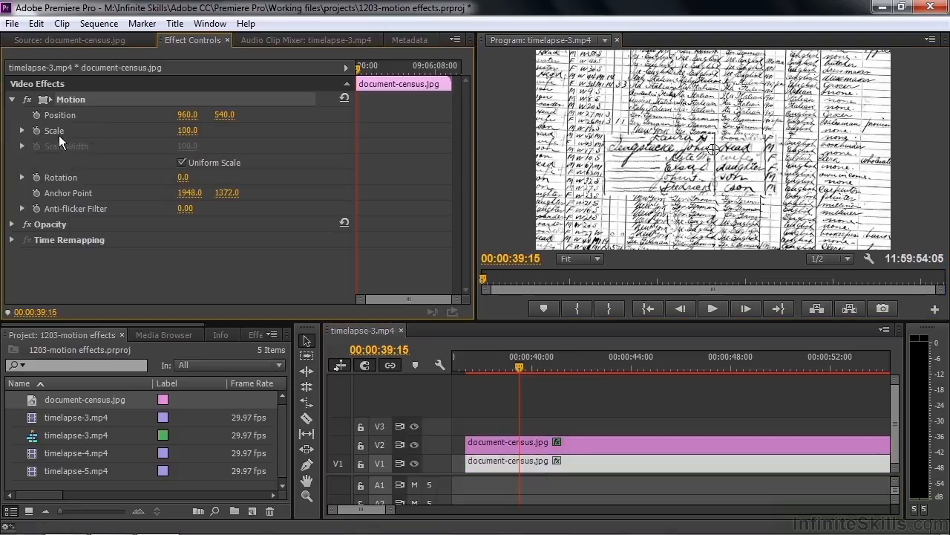
left_click_drag(185, 131, 148, 130)
left_click(641, 162)
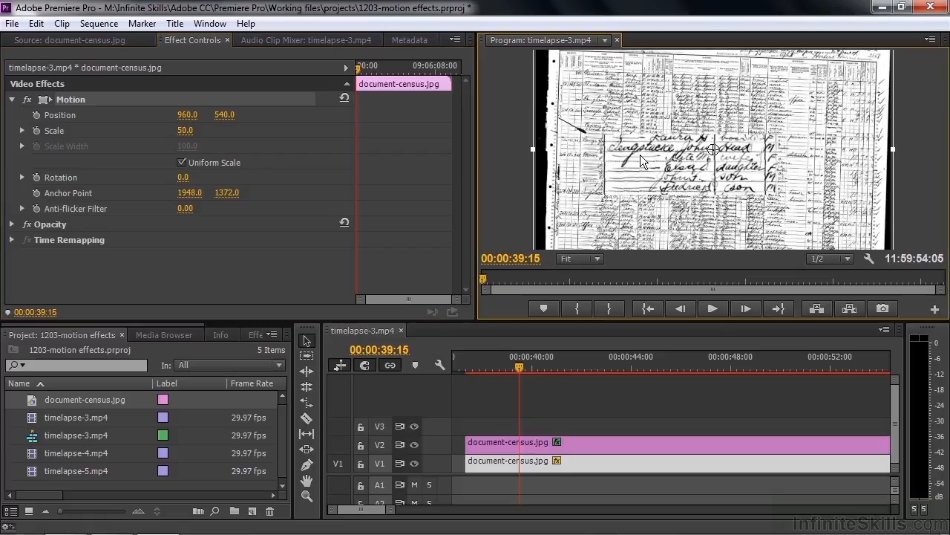
- Lower the Opacity of the V1 document-census.jpg copy to 52% to dim the background page
left_click(567, 460)
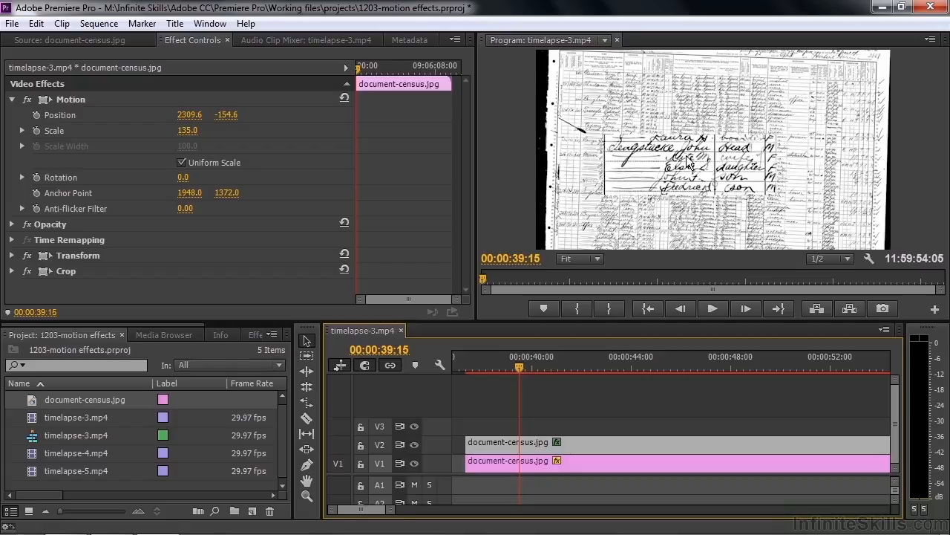
left_click(580, 462)
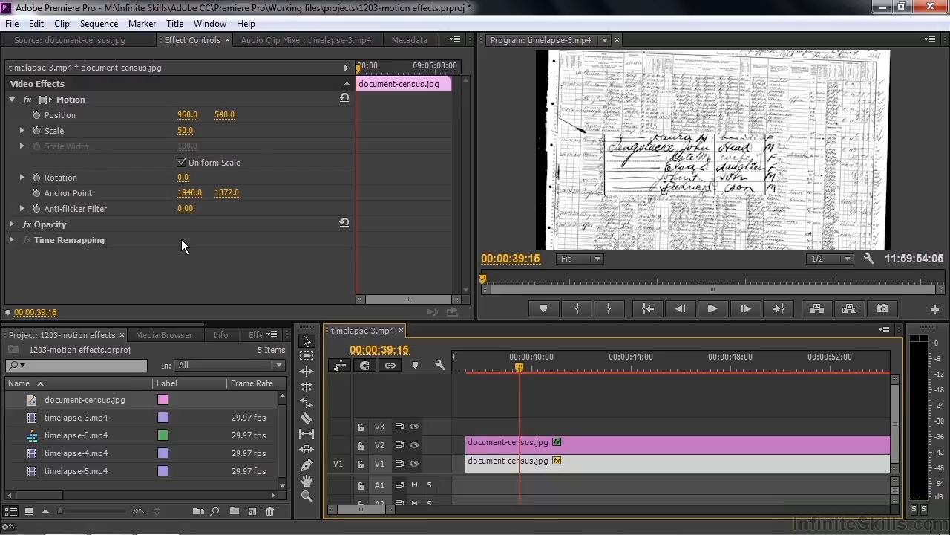
left_click(12, 224)
left_click(187, 239)
type("60")
key("Return")
left_click_drag(187, 239, 181, 239)
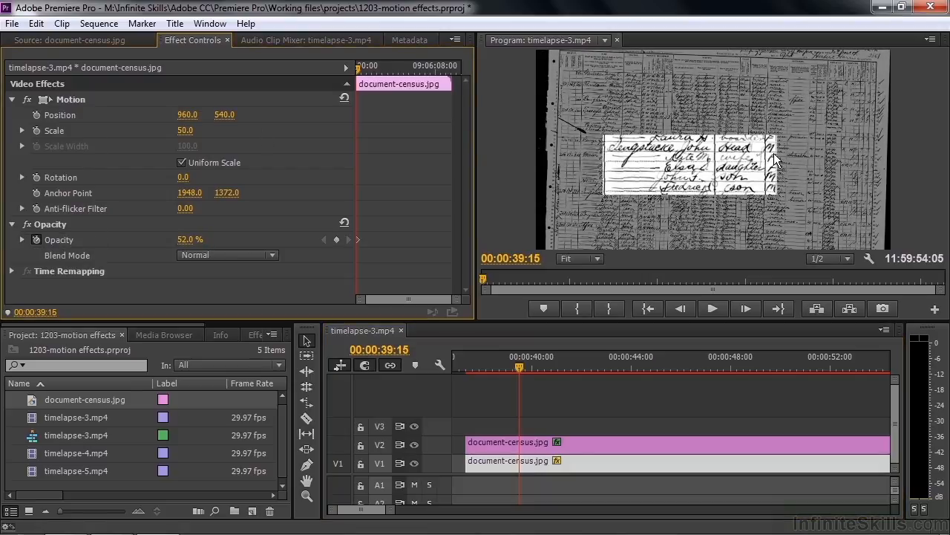